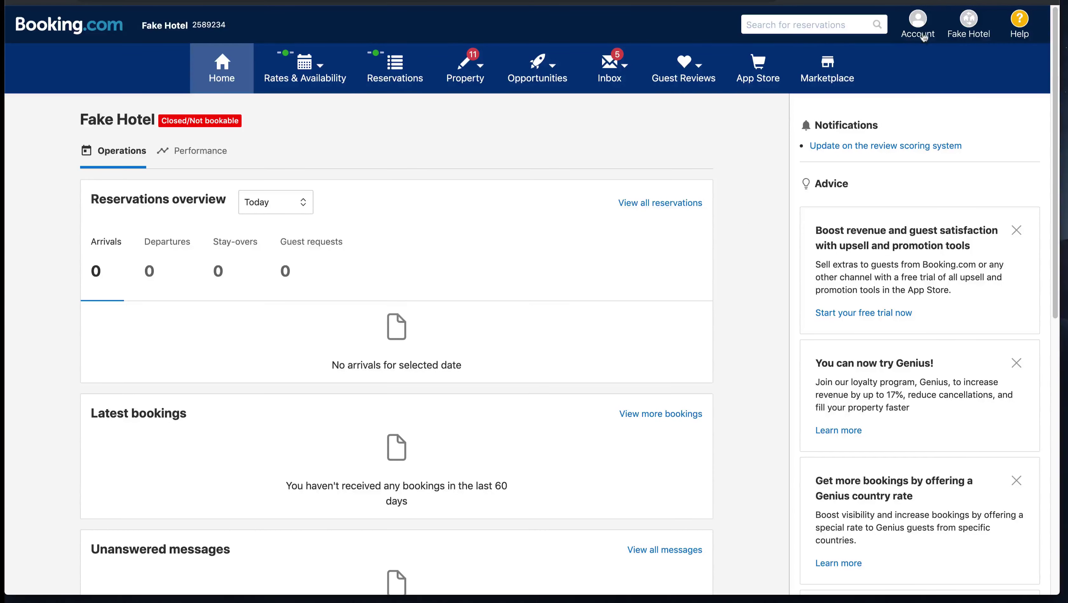
Step: Go to Channel manager from the Account menu and start deactivating the active AirHost connection
{"action": "left_click", "coordinate": [923, 37]}
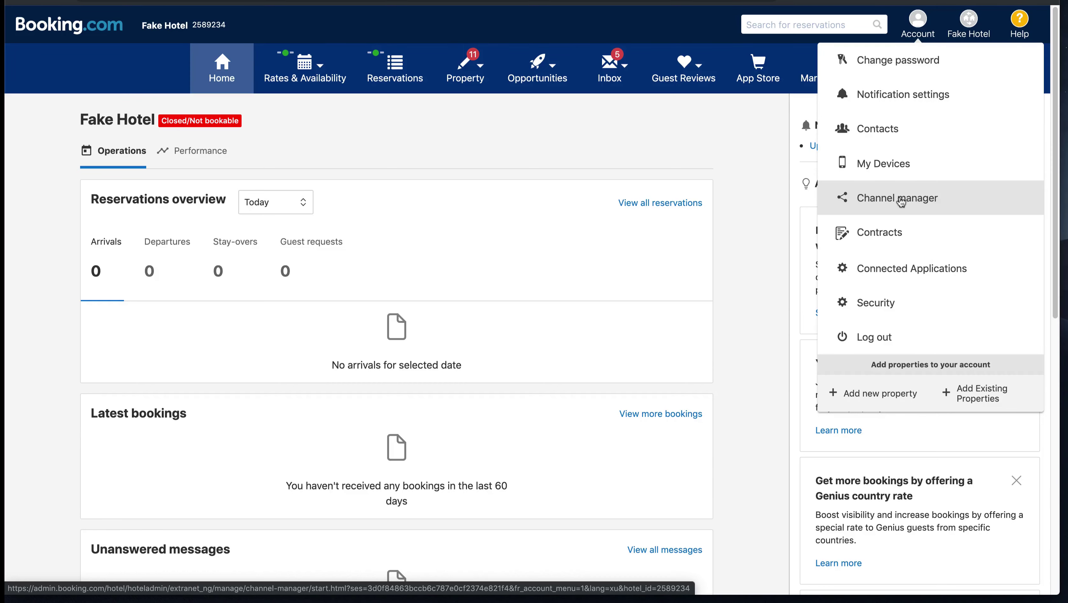
{"action": "left_click", "coordinate": [901, 202]}
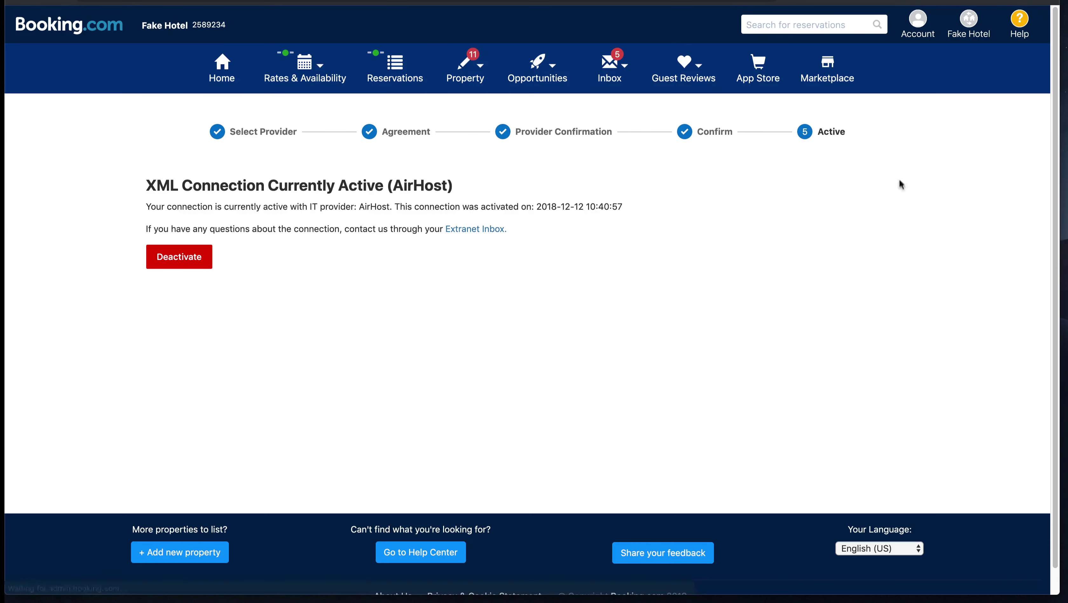
{"action": "left_click", "coordinate": [167, 259]}
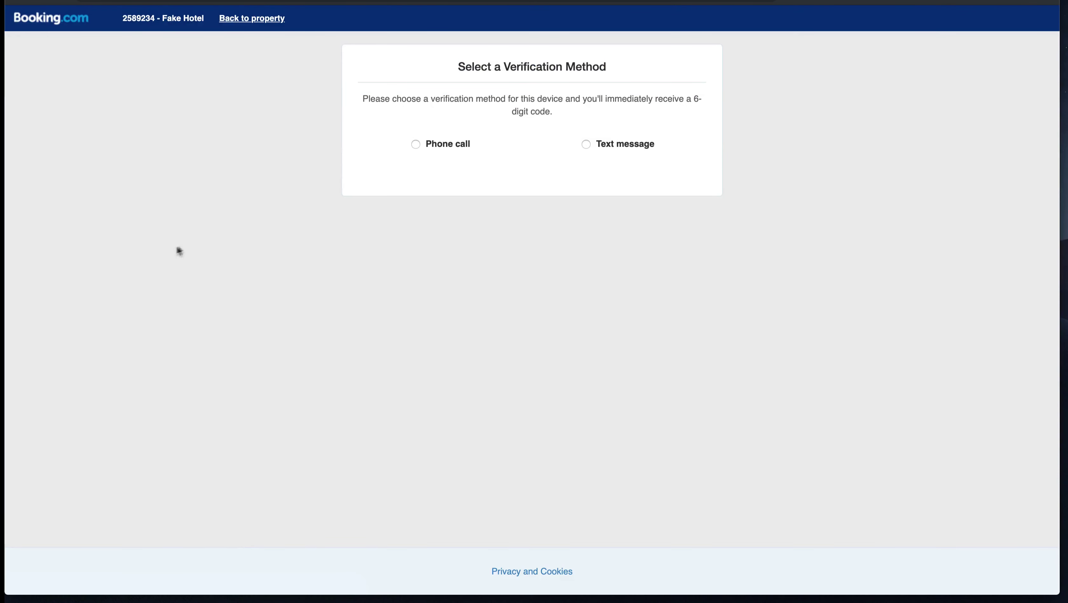
Step: Verify the device by text message, entering the received PIN to continue deactivation
{"action": "left_click", "coordinate": [587, 145]}
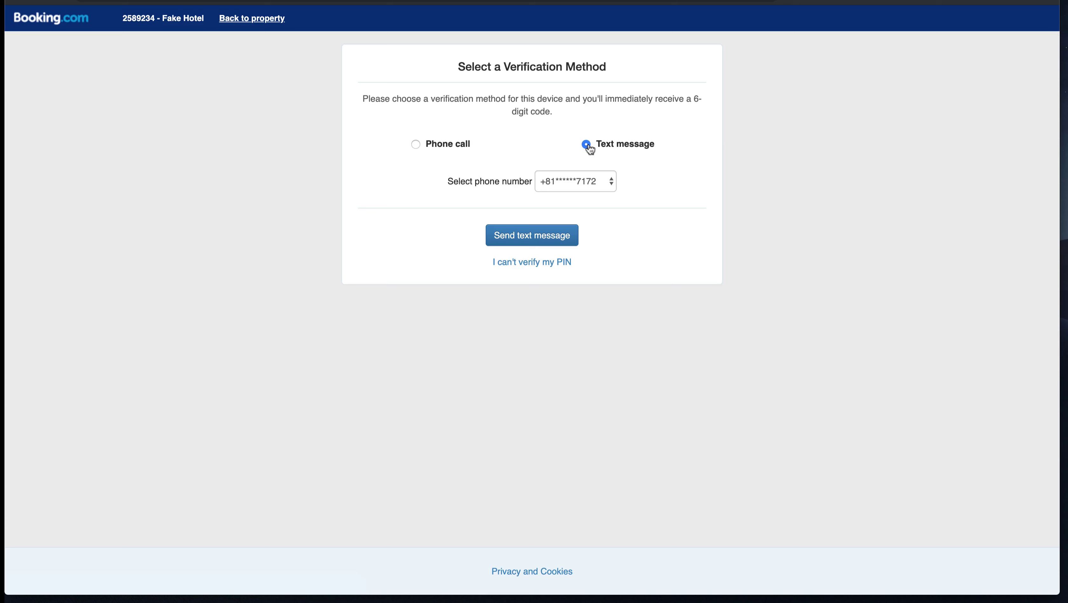
{"action": "left_click", "coordinate": [556, 236]}
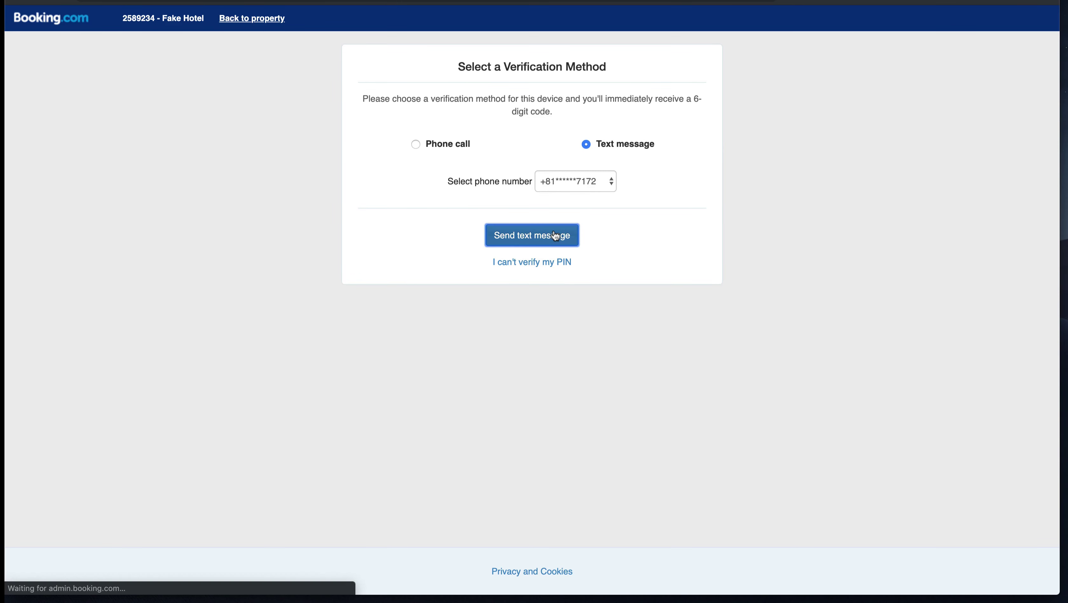
{"action": "left_click", "coordinate": [683, 1]}
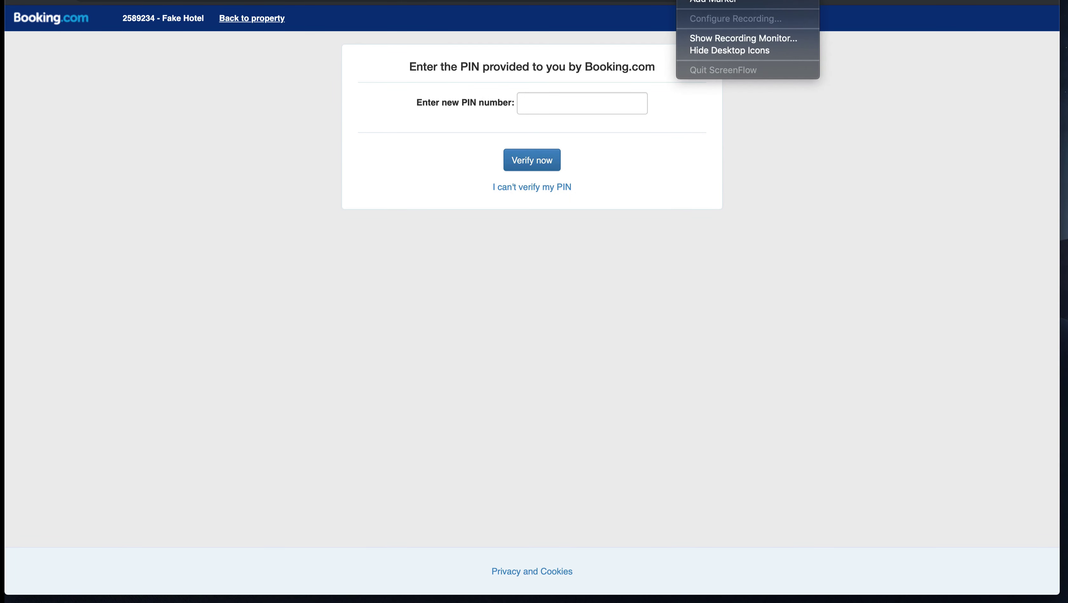
{"action": "left_click", "coordinate": [620, 95]}
{"action": "left_click", "coordinate": [567, 103]}
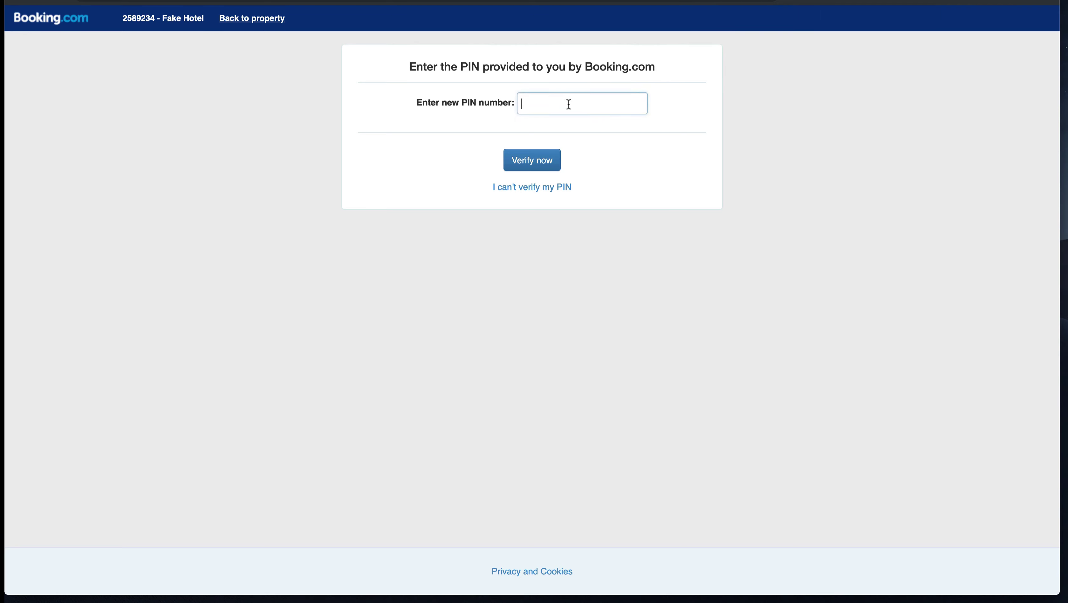
{"action": "left_click", "coordinate": [548, 163]}
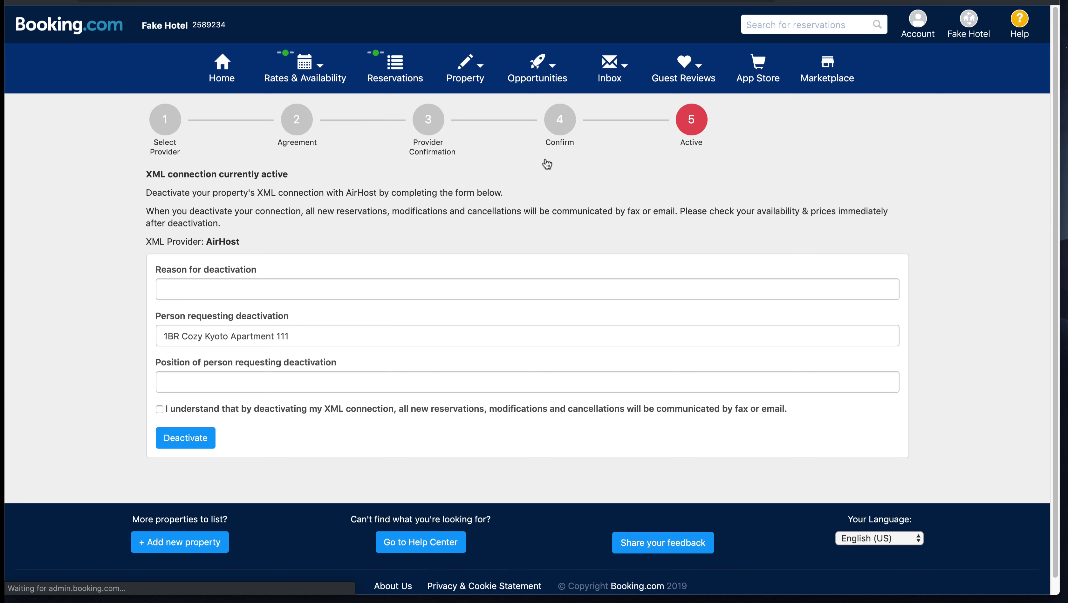
Step: Deactivate the AirHost XML connection with reason 'Testing', position 'Manage', and the acknowledgement ticked
{"action": "left_click", "coordinate": [246, 284]}
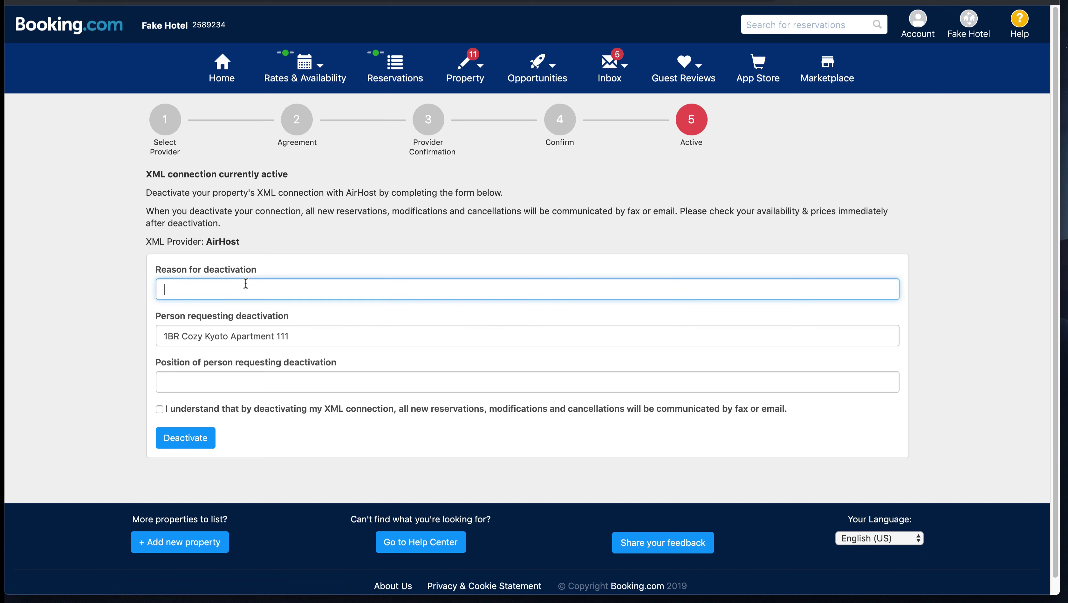
{"action": "type", "text": "Testing"}
{"action": "left_click", "coordinate": [180, 379]}
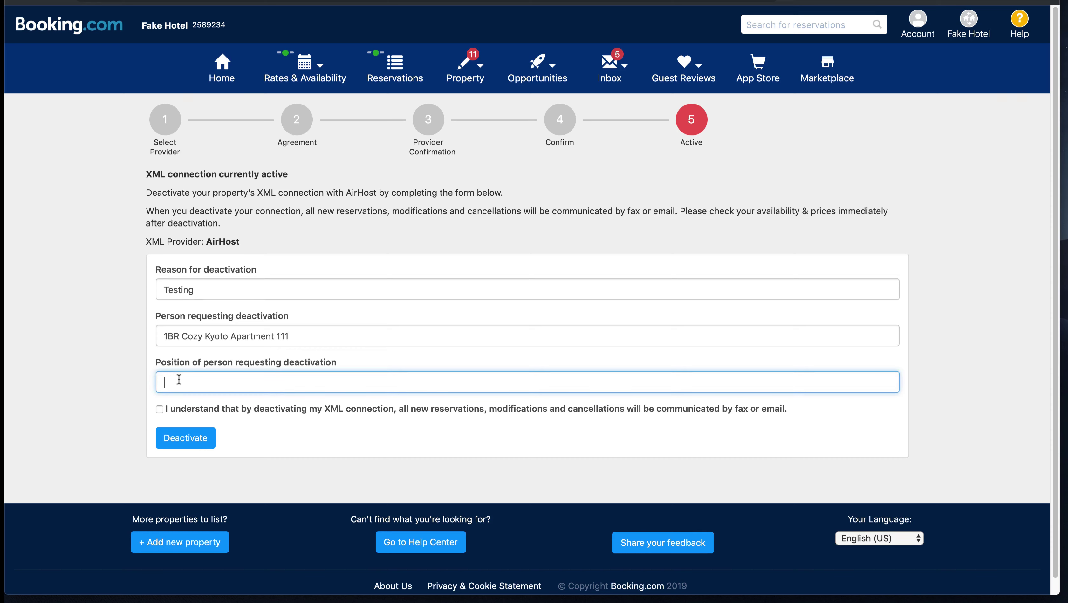
{"action": "type", "text": "Manager"}
{"action": "left_click", "coordinate": [159, 409]}
{"action": "left_click", "coordinate": [179, 440]}
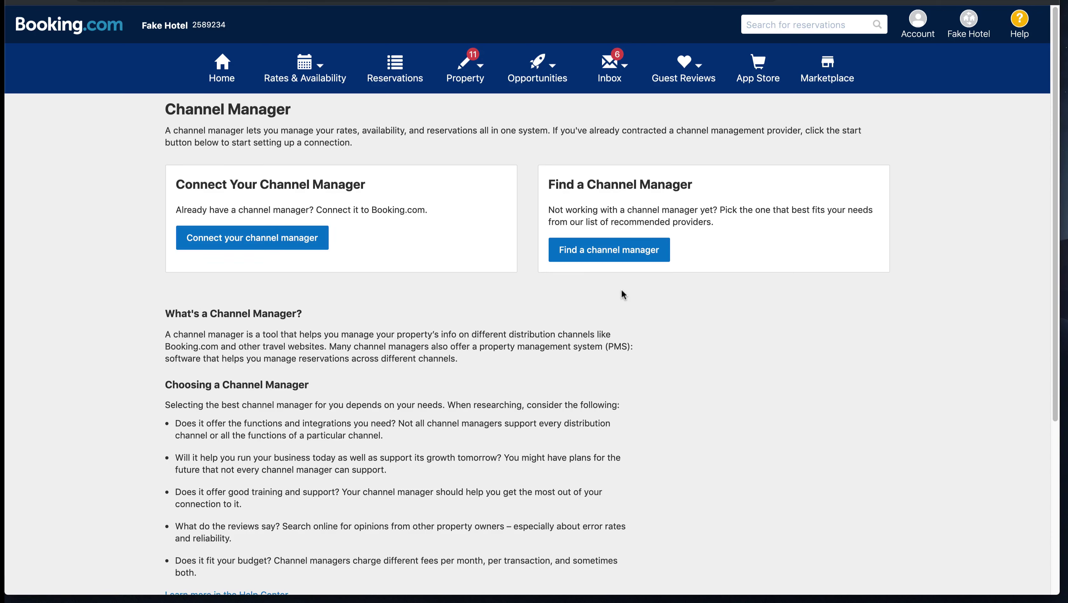
Step: Browse the recommended channel managers list, then go back and choose Connect your channel manager
{"action": "left_click", "coordinate": [640, 251]}
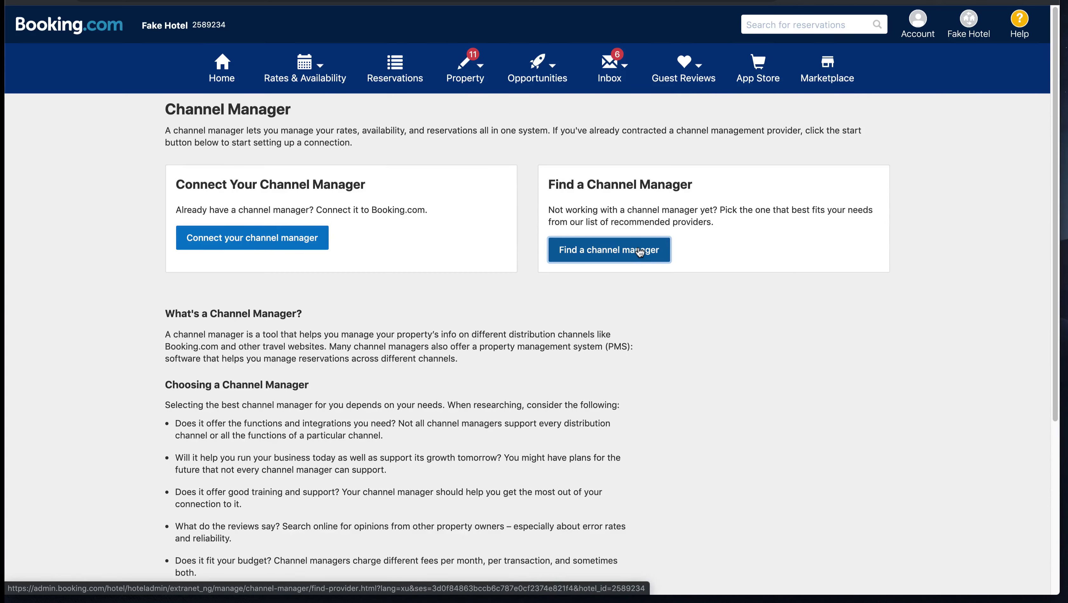
{"action": "left_click", "coordinate": [639, 252]}
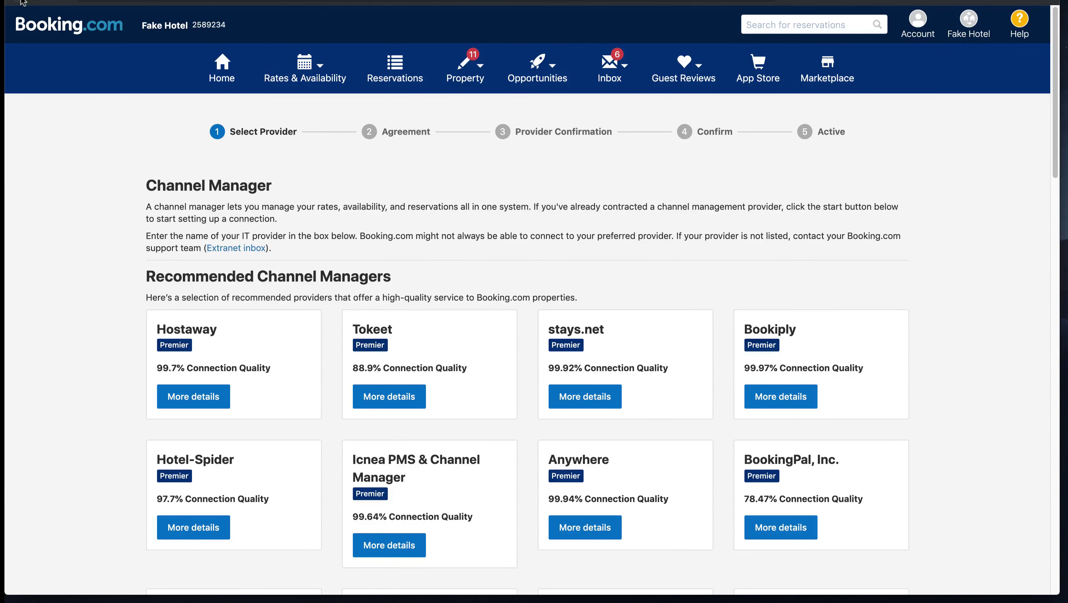
{"action": "key", "text": "super+bracketleft"}
{"action": "left_click", "coordinate": [242, 238]}
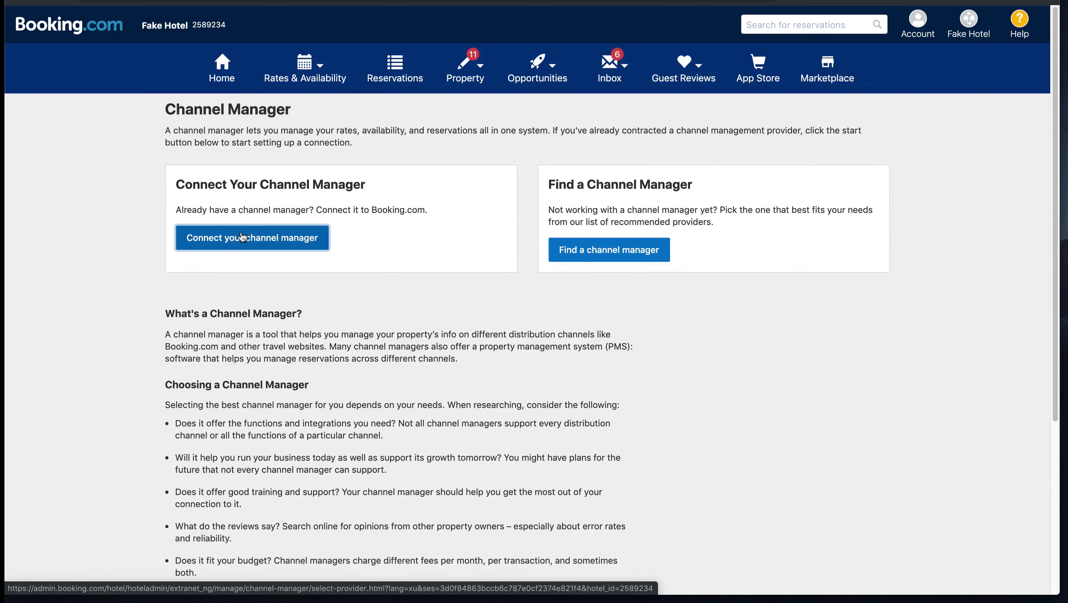
Step: Select AirHost as provider with Content & Photos and Reservations, Rates & Availability both integrated
{"action": "scroll", "coordinate": [242, 236], "scroll_direction": "down", "scroll_amount": 3}
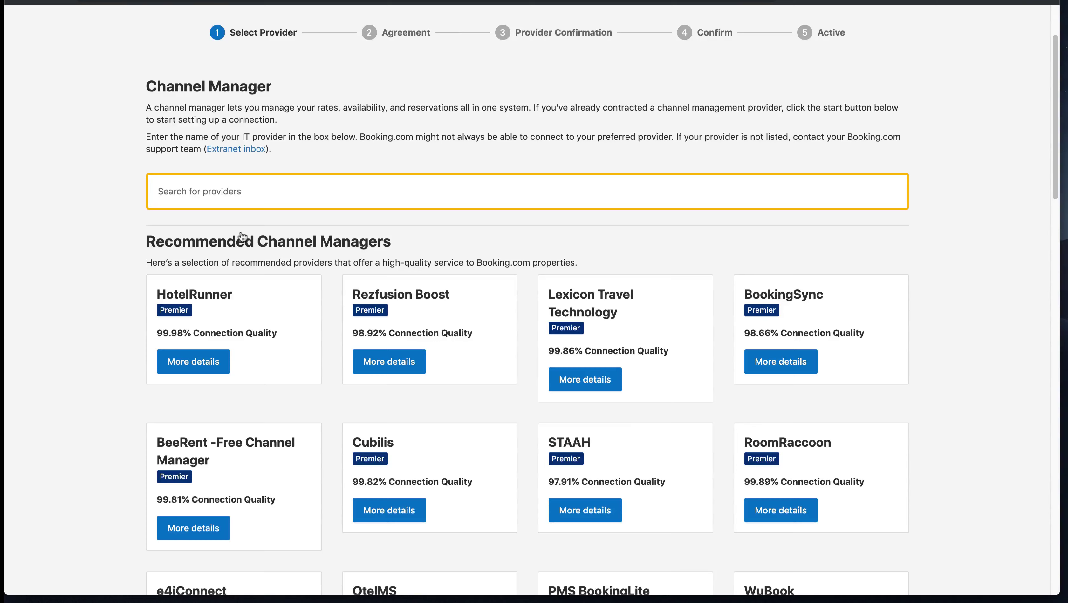
{"action": "scroll", "coordinate": [205, 244], "scroll_direction": "down", "scroll_amount": 1}
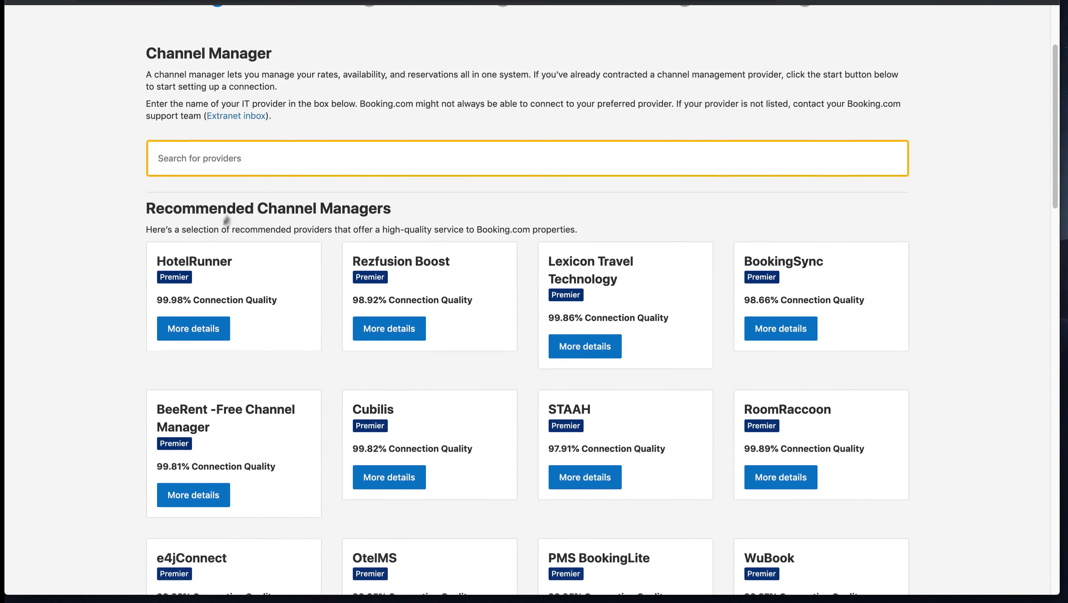
{"action": "left_click", "coordinate": [281, 174]}
{"action": "type", "text": "air"}
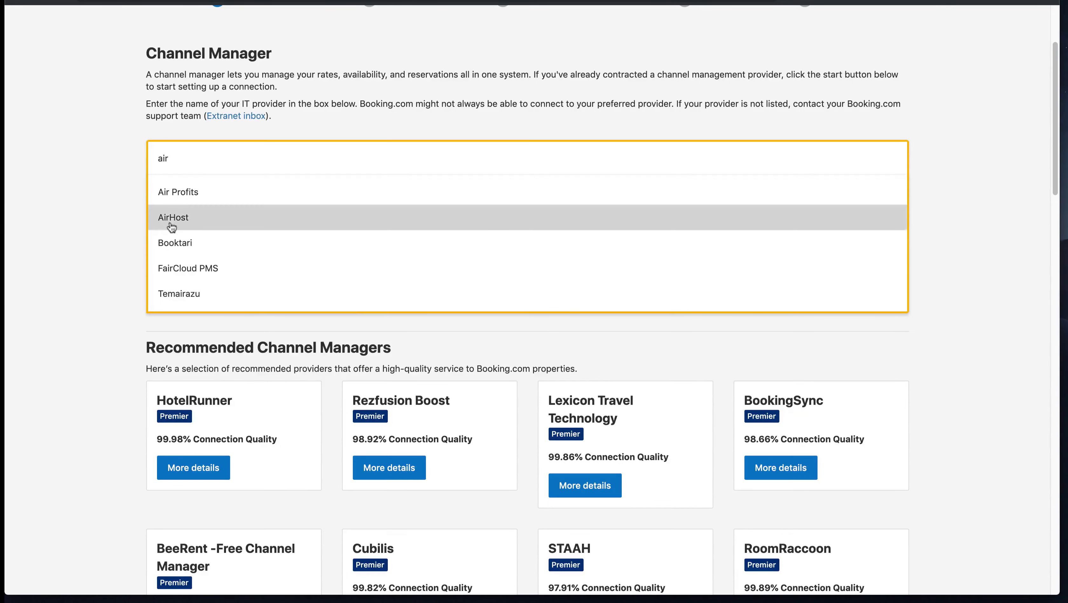
{"action": "left_click", "coordinate": [169, 222]}
{"action": "scroll", "coordinate": [168, 219], "scroll_direction": "down", "scroll_amount": 1}
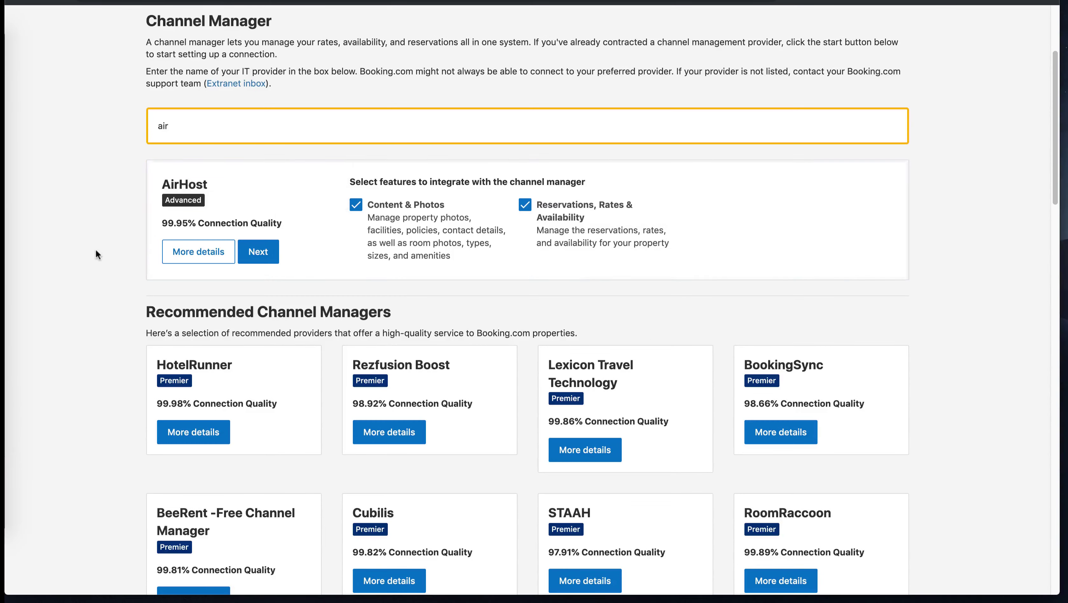
{"action": "scroll", "coordinate": [95, 248], "scroll_direction": "down", "scroll_amount": 1}
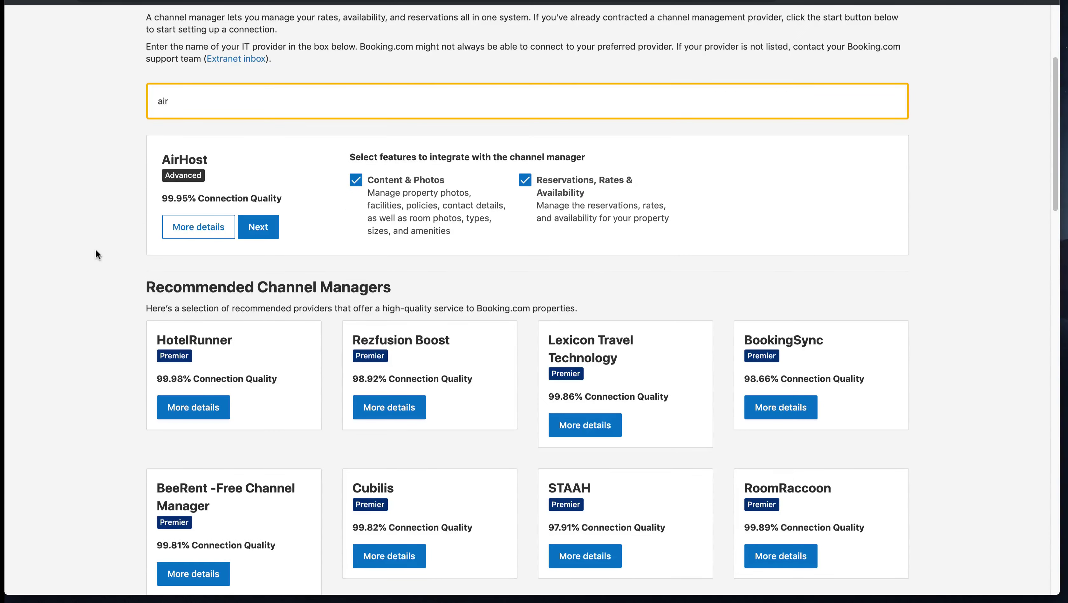
{"action": "left_click", "coordinate": [247, 228]}
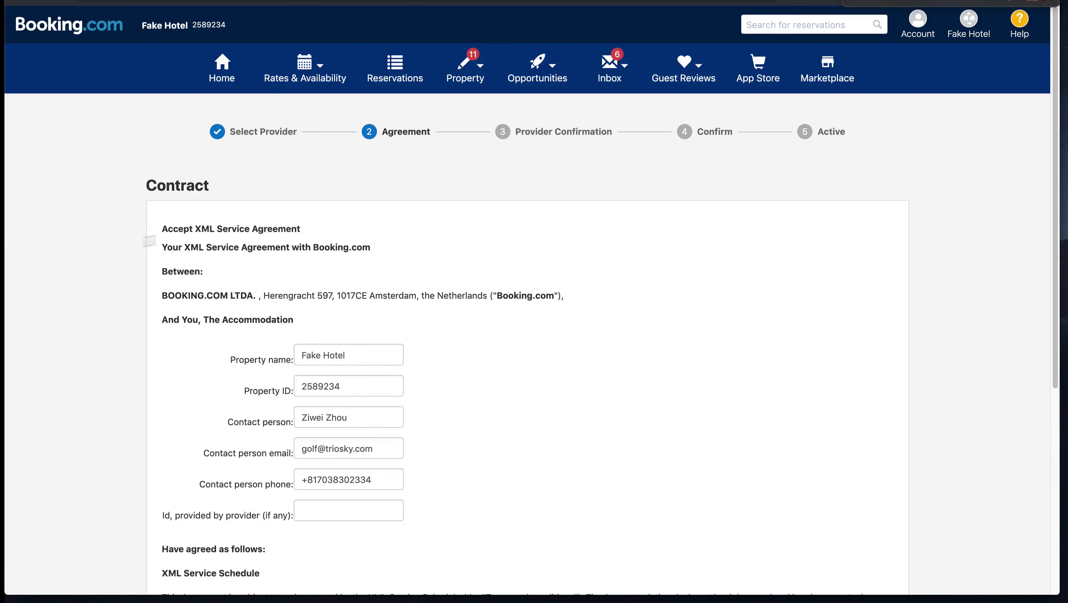
Step: Tick Terms and Conditions and accept the XML Service Agreement for the AirHost connection
{"action": "scroll", "coordinate": [119, 247], "scroll_direction": "down", "scroll_amount": 5}
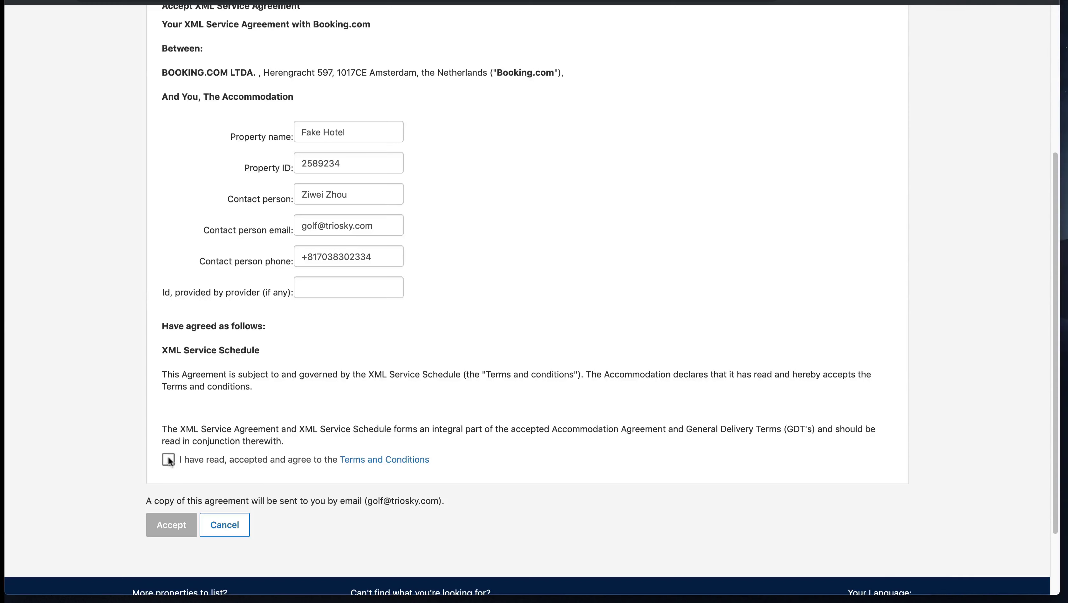
{"action": "left_click", "coordinate": [169, 461]}
{"action": "left_click", "coordinate": [171, 526]}
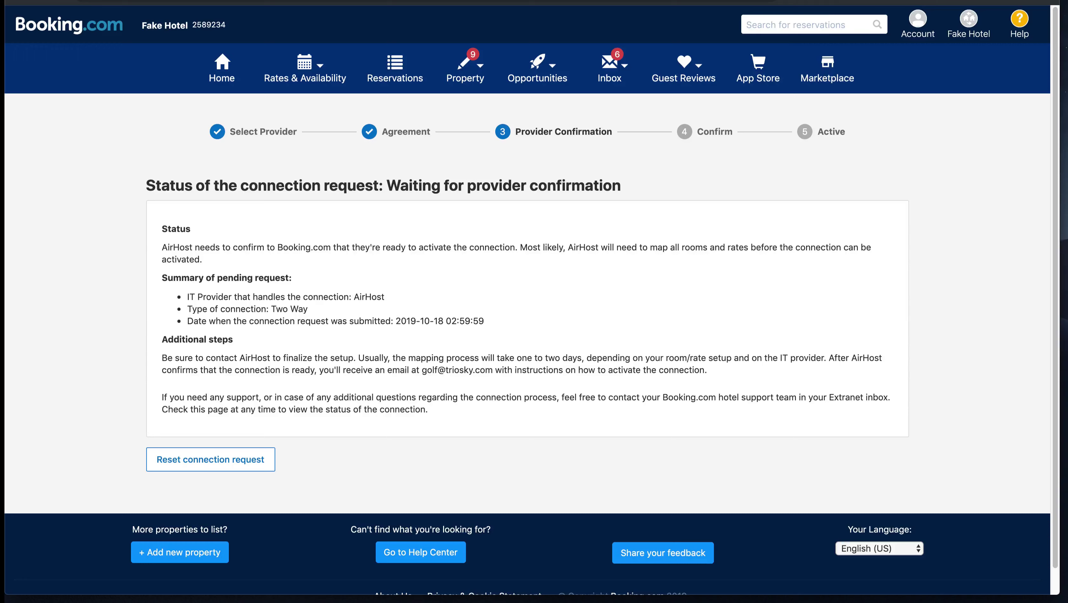
{"action": "key", "text": "Escape"}
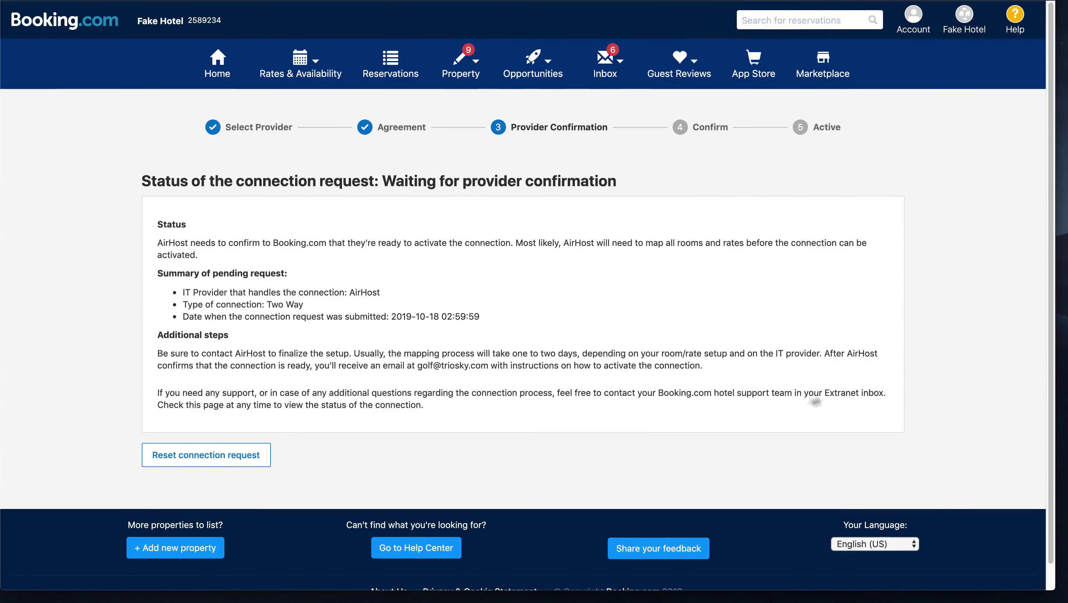
{"action": "left_click", "coordinate": [55, 1]}
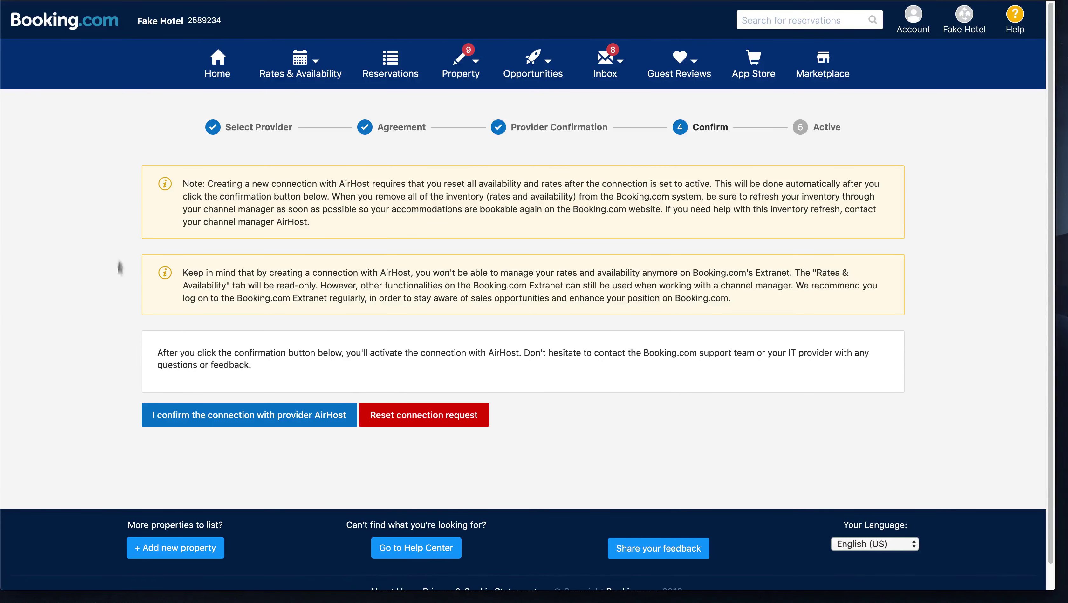
Step: Confirm the connection with AirHost, then open AirHost's Bookingcom channel credentials for editing
{"action": "left_click_drag", "start_coordinate": [183, 183], "coordinate": [555, 230]}
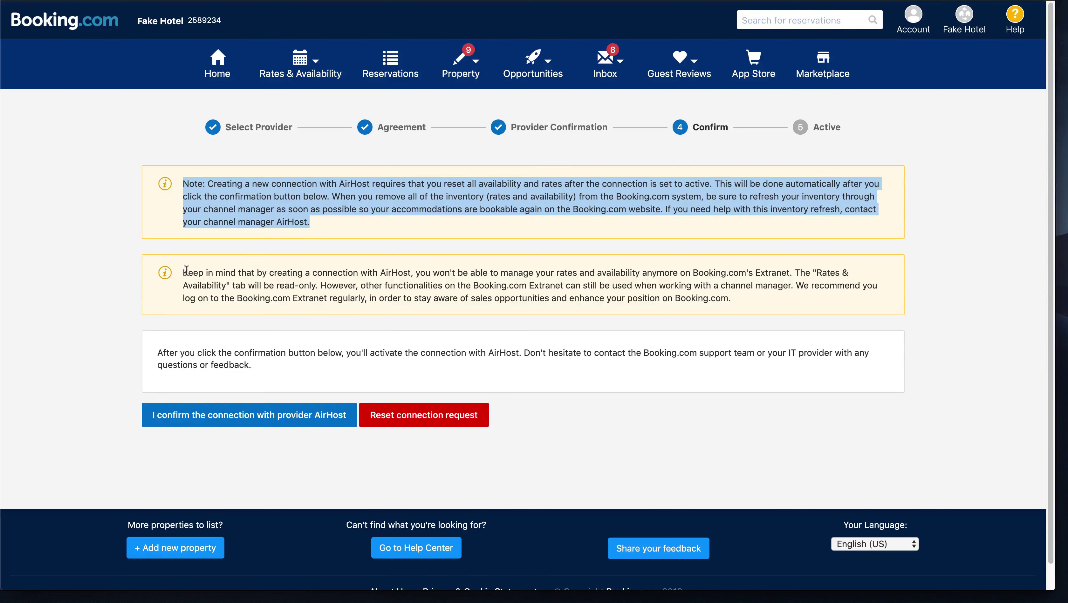
{"action": "left_click_drag", "start_coordinate": [181, 273], "coordinate": [750, 299]}
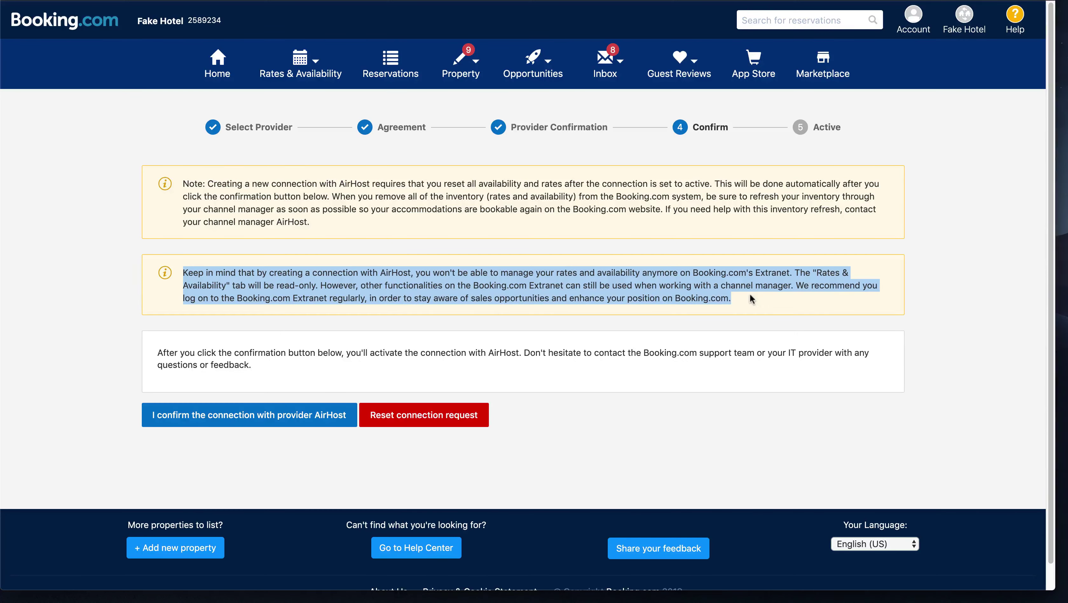
{"action": "triple_click", "coordinate": [279, 364]}
{"action": "left_click", "coordinate": [278, 359]}
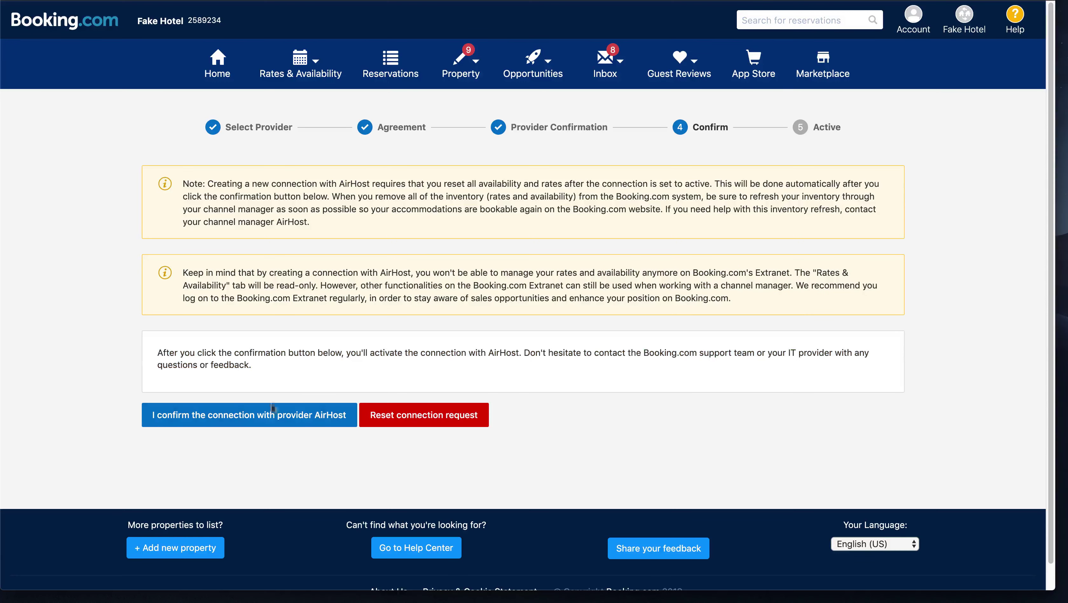
{"action": "left_click", "coordinate": [259, 423]}
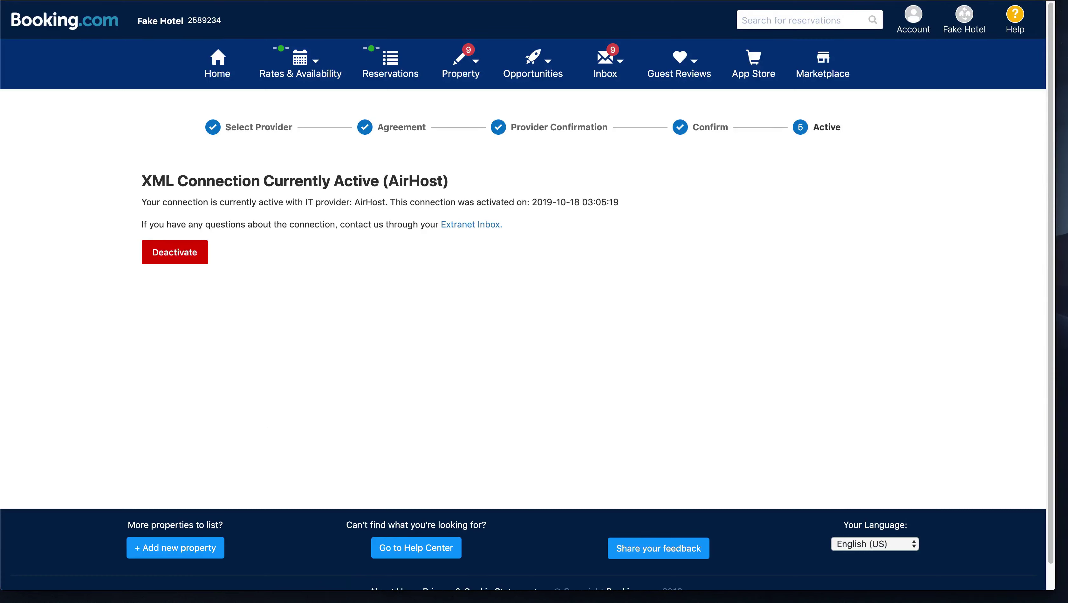
{"action": "left_click", "coordinate": [682, 0]}
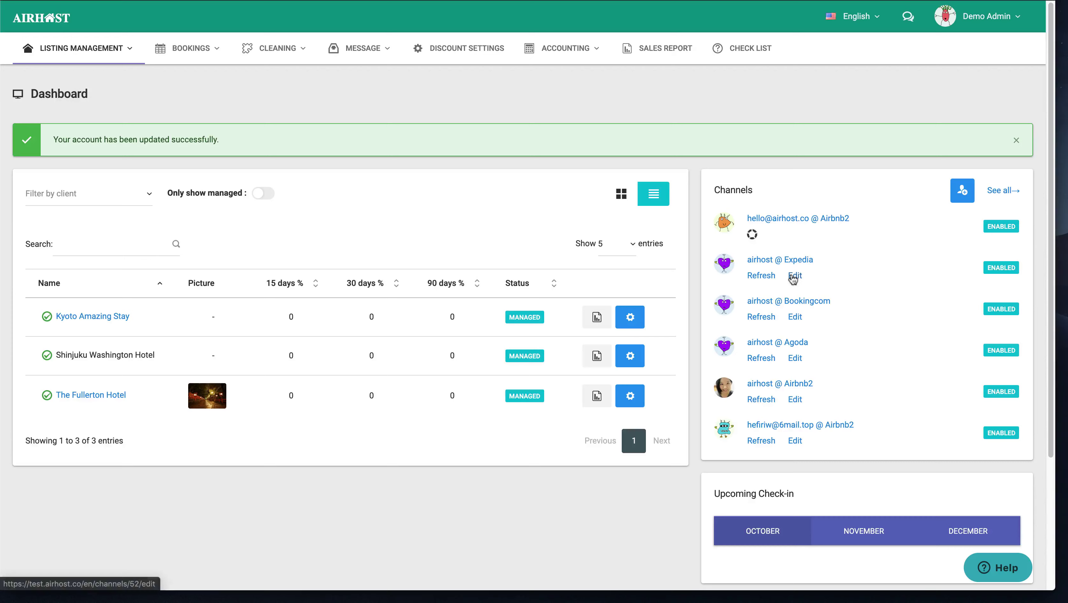
{"action": "left_click", "coordinate": [796, 317]}
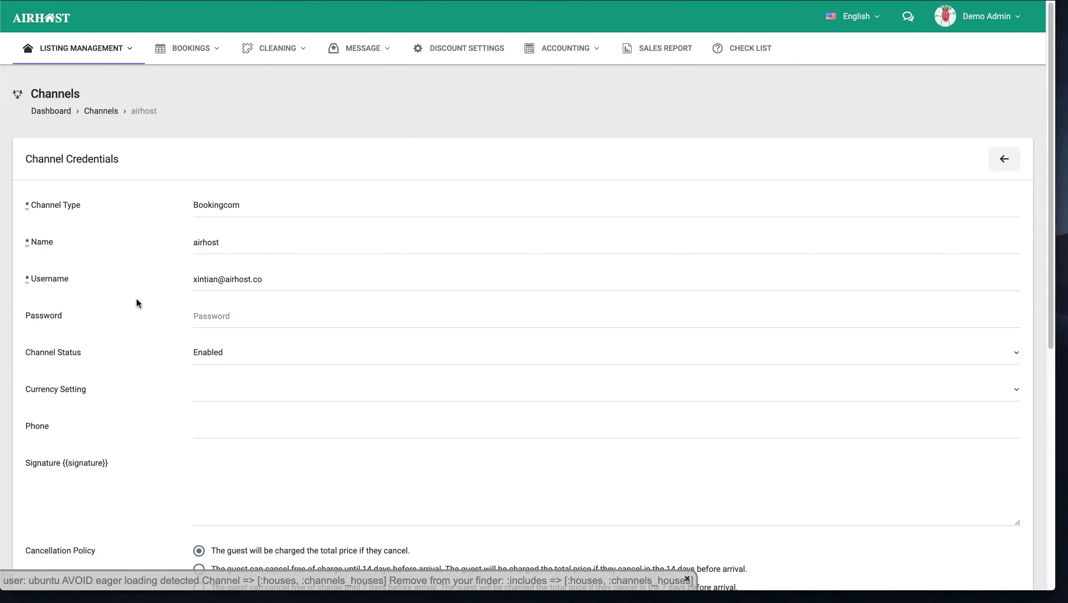
Step: Add Booking.com hotel ID 2589234 as a new Property ID List row and save the channel
{"action": "scroll", "coordinate": [137, 302], "scroll_direction": "down", "scroll_amount": 10}
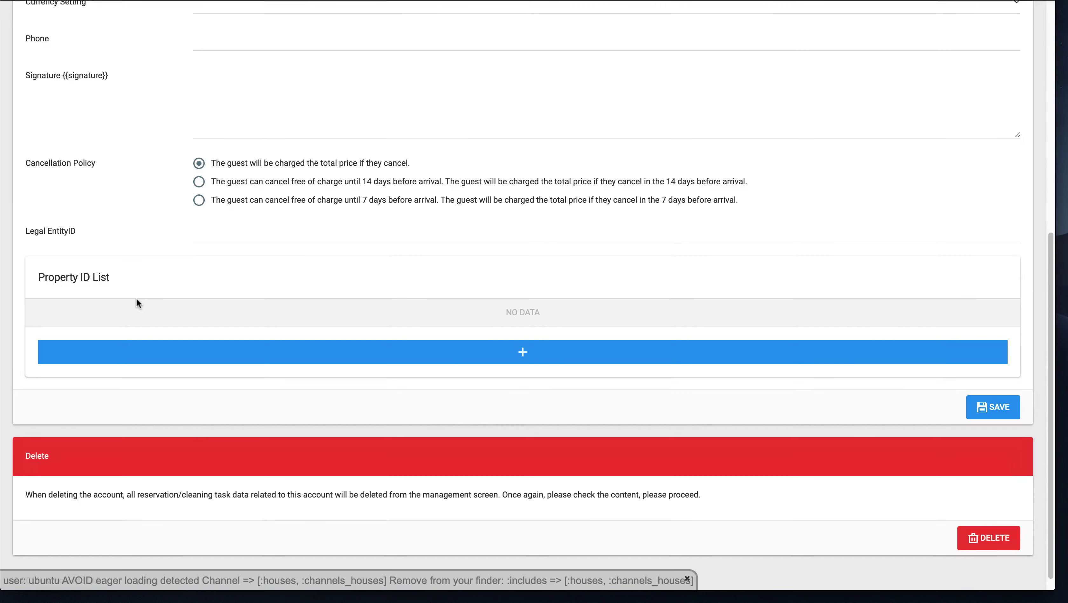
{"action": "left_click", "coordinate": [565, 352]}
{"action": "left_click", "coordinate": [67, 326]}
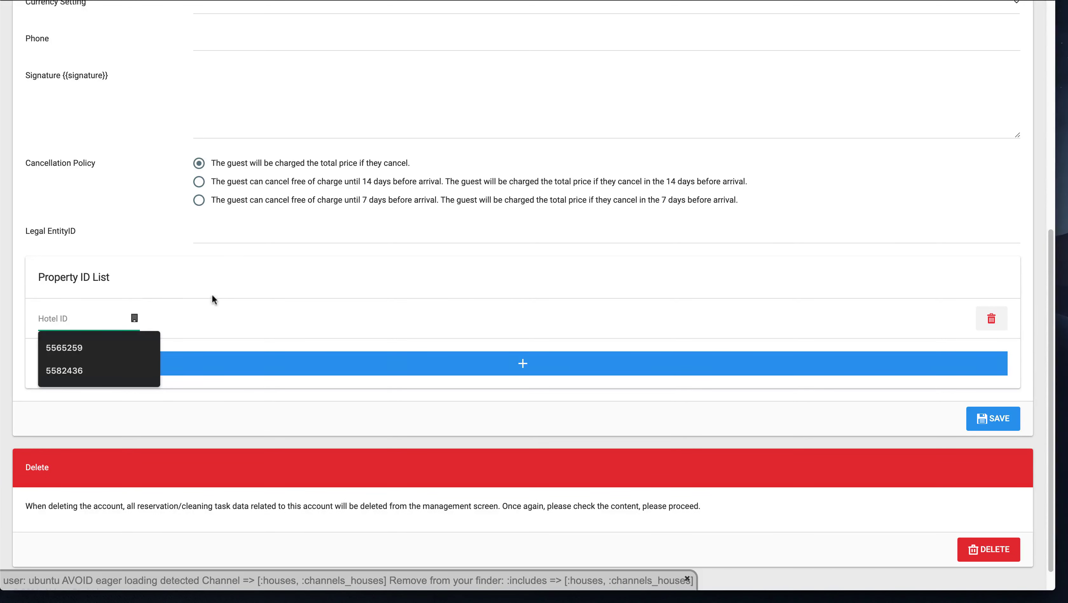
{"action": "key", "text": "ctrl+Tab"}
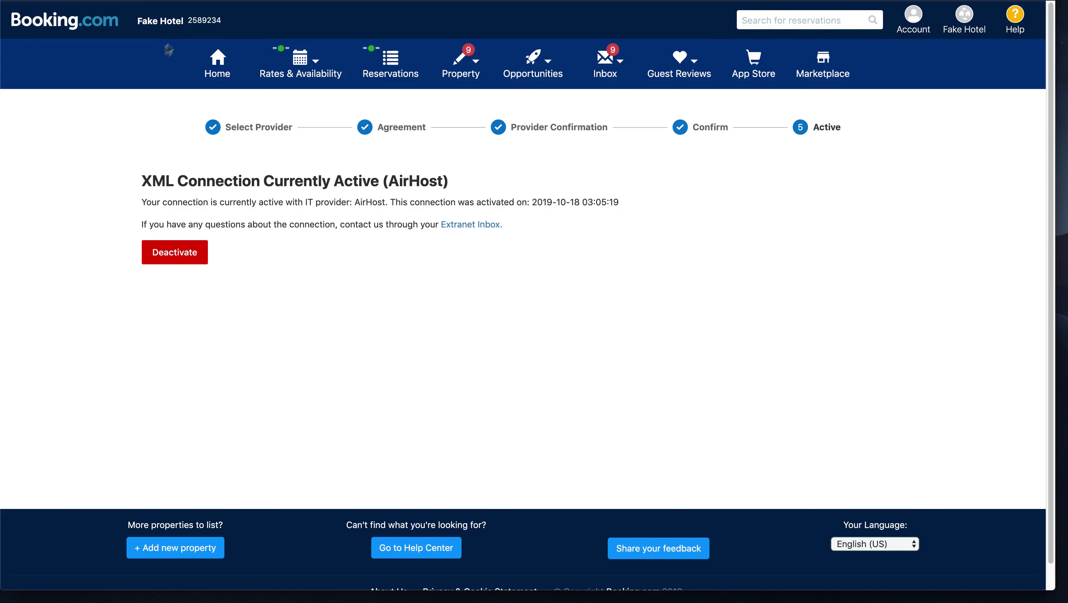
{"action": "double_click", "coordinate": [197, 20]}
{"action": "key", "text": "ctrl+Tab"}
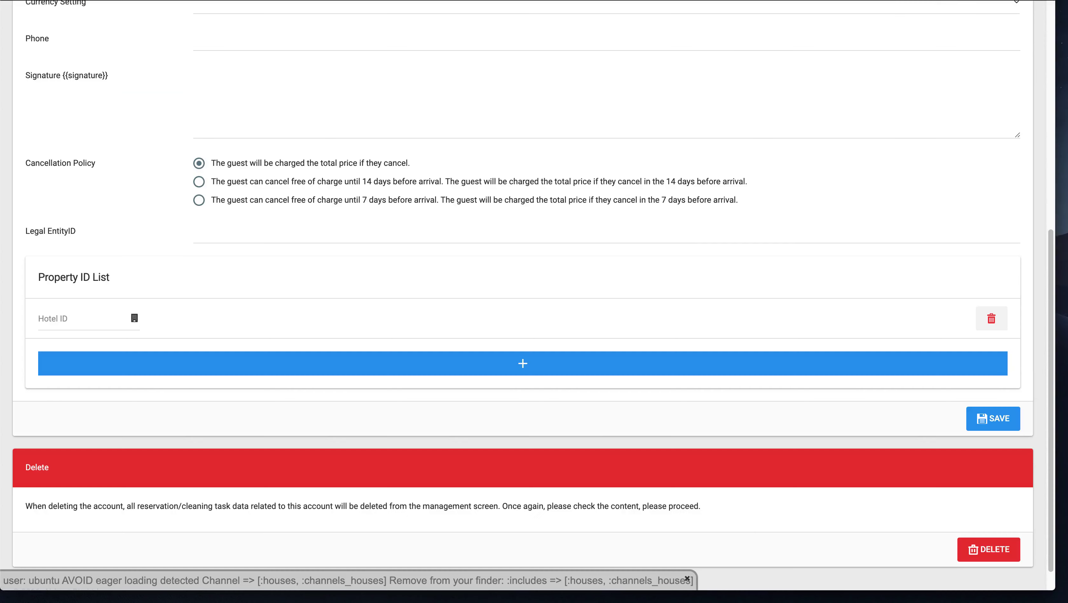
{"action": "left_click", "coordinate": [91, 318]}
{"action": "type", "text": "2589234"}
{"action": "left_click", "coordinate": [993, 418]}
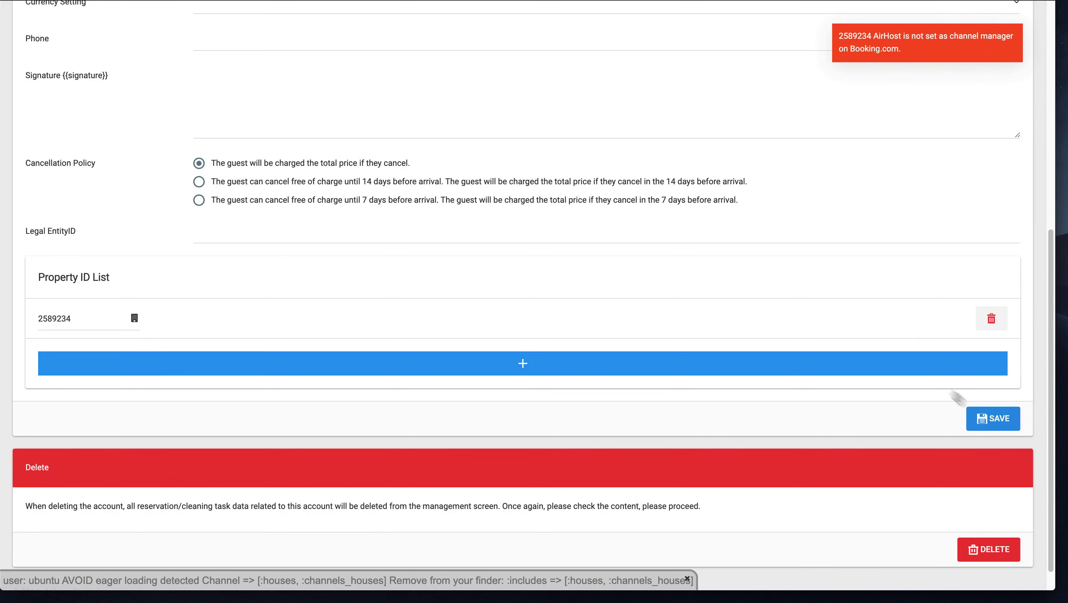
{"action": "left_click", "coordinate": [683, 0]}
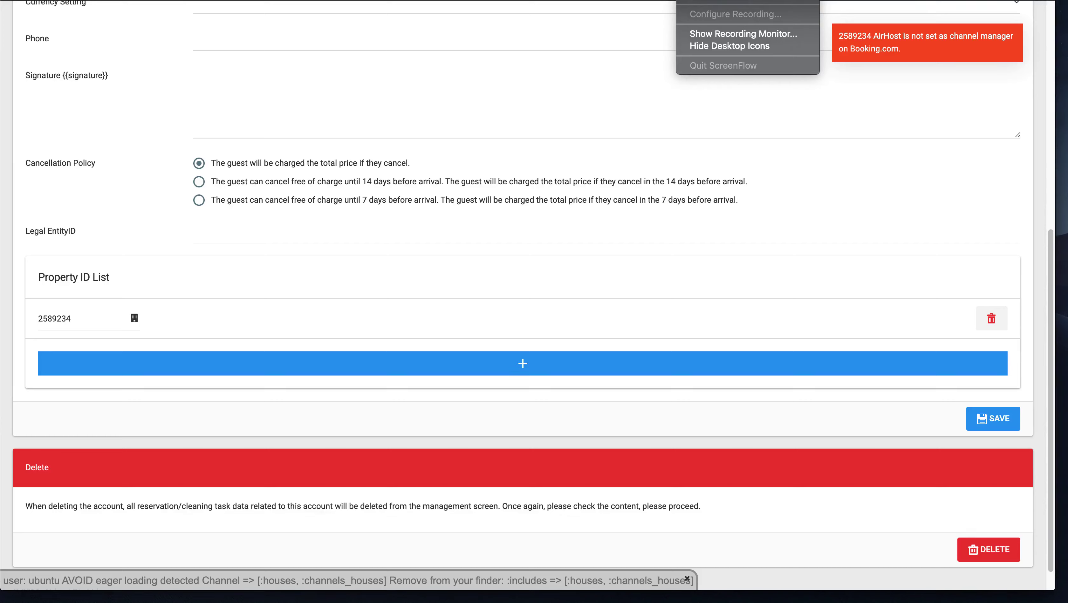
Step: Open the Apartment Rates & Availability calendar and its Bulk edit panel for Oct 18–Nov 17, 2019
{"action": "left_click", "coordinate": [581, 81]}
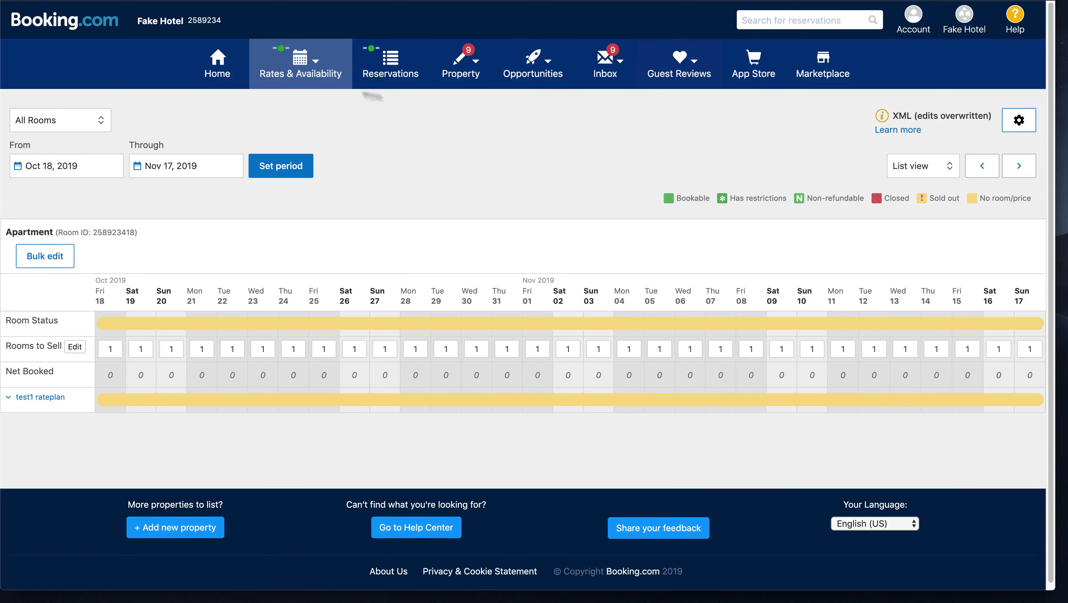
{"action": "mouse_move", "coordinate": [321, 64]}
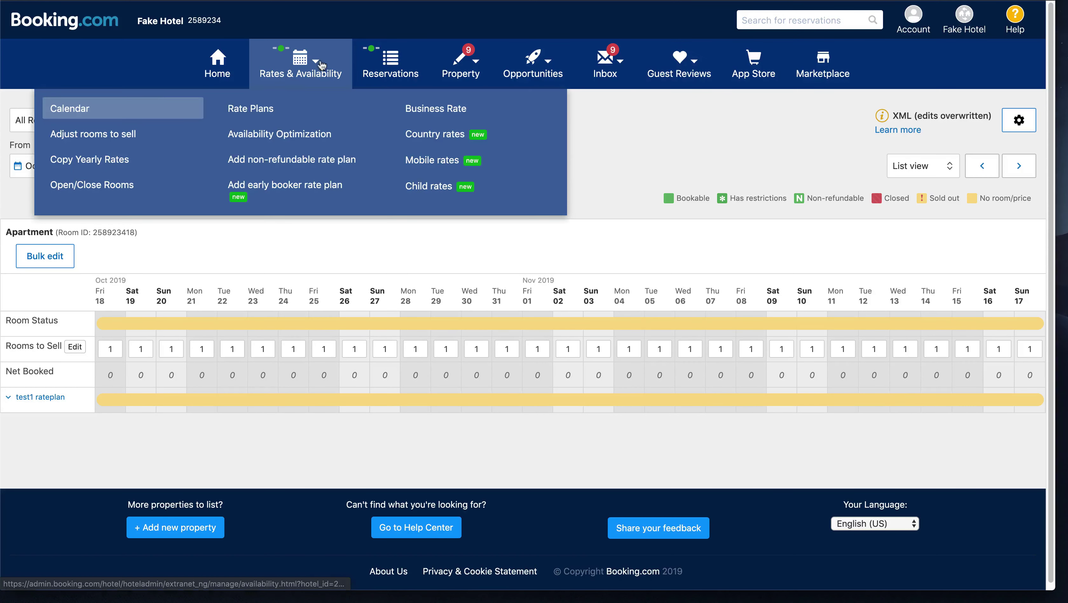
{"action": "left_click", "coordinate": [136, 111]}
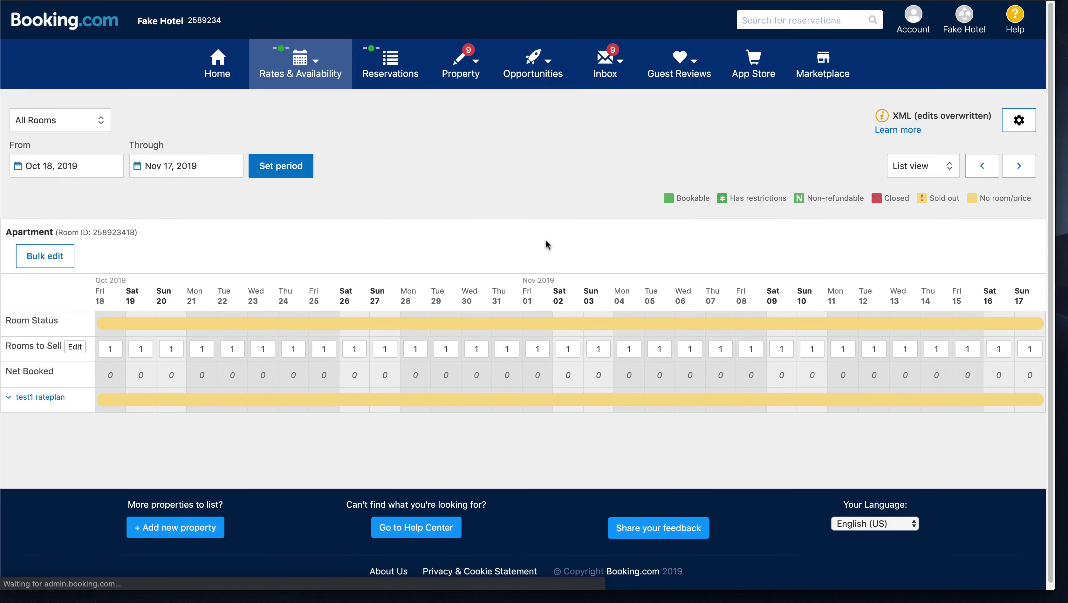
{"action": "left_click", "coordinate": [55, 262]}
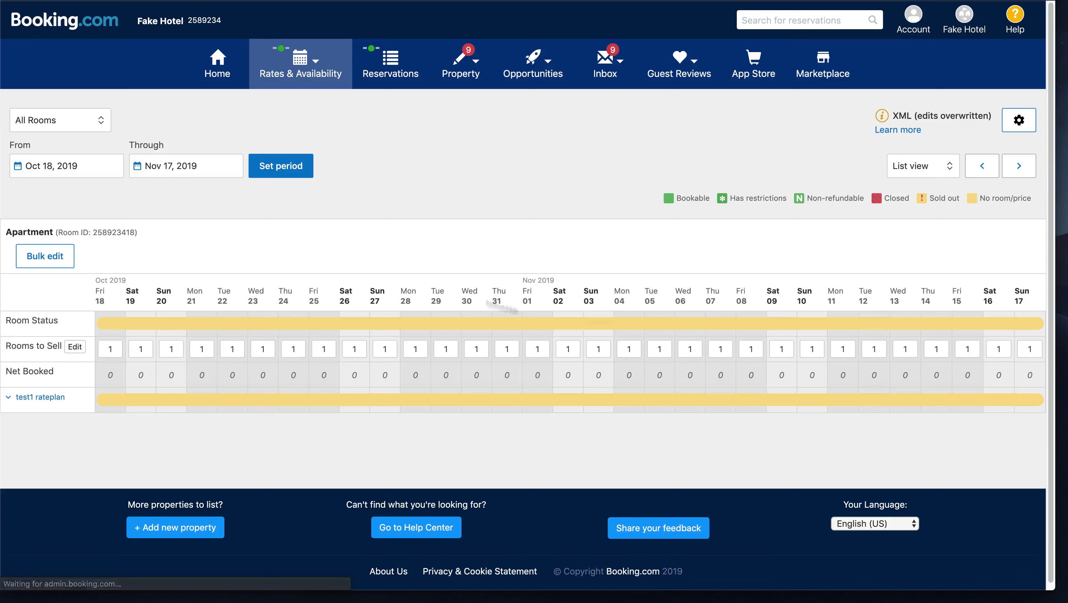
{"action": "left_click", "coordinate": [70, 254]}
Step: Under Prices, choose the test1 rateplan (x0) and enter the amount 100000
{"action": "left_click", "coordinate": [729, 329]}
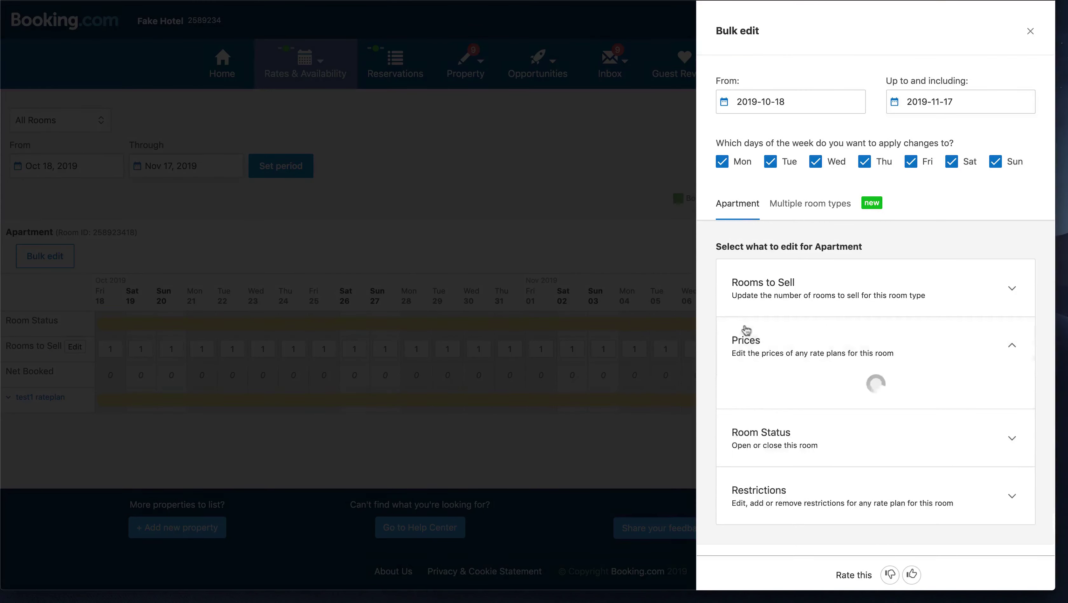
{"action": "left_click", "coordinate": [846, 385]}
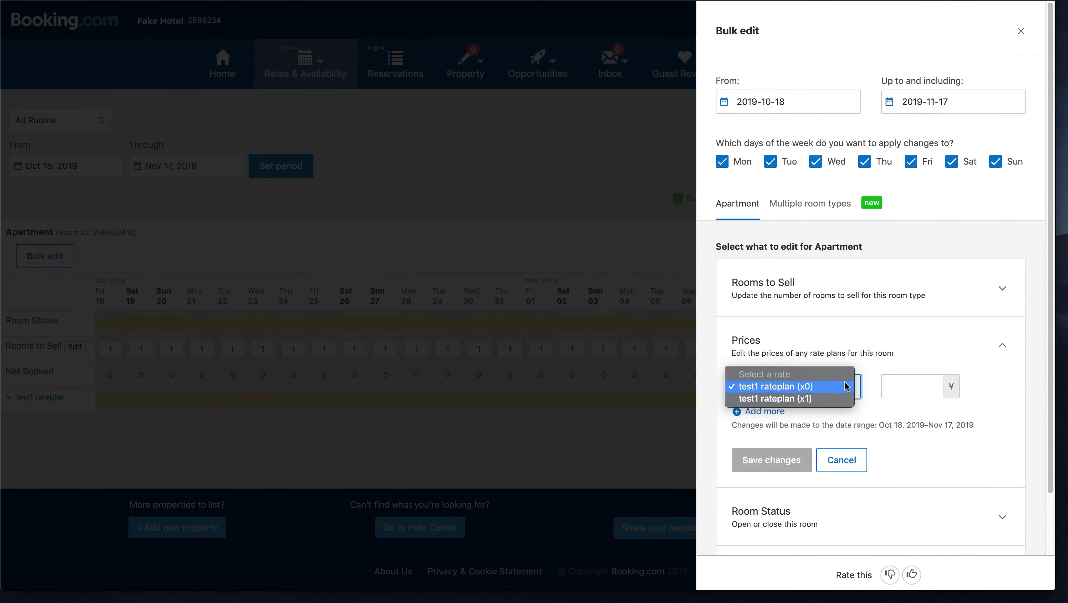
{"action": "left_click", "coordinate": [846, 386]}
{"action": "left_click", "coordinate": [844, 389]}
{"action": "left_click", "coordinate": [896, 386]}
{"action": "type", "text": "100000"}
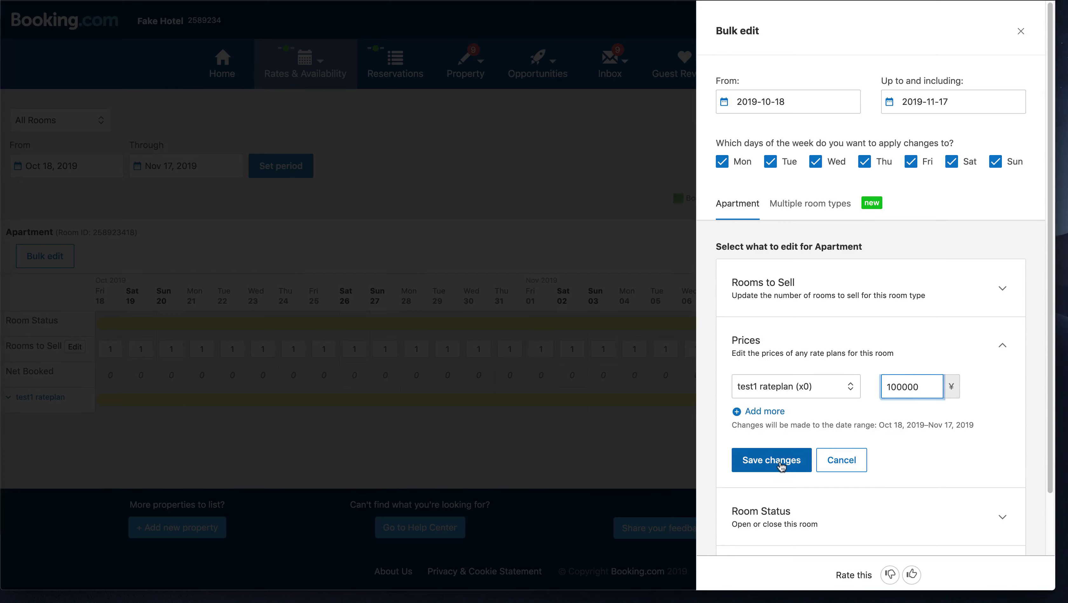
Step: Correct the end date's year and save the 100000 yen price for Oct 18–Nov 17, 2019
{"action": "left_click", "coordinate": [919, 103]}
{"action": "key", "text": "BackSpace"}
{"action": "key", "text": "BackSpace"}
{"action": "type", "text": "29"}
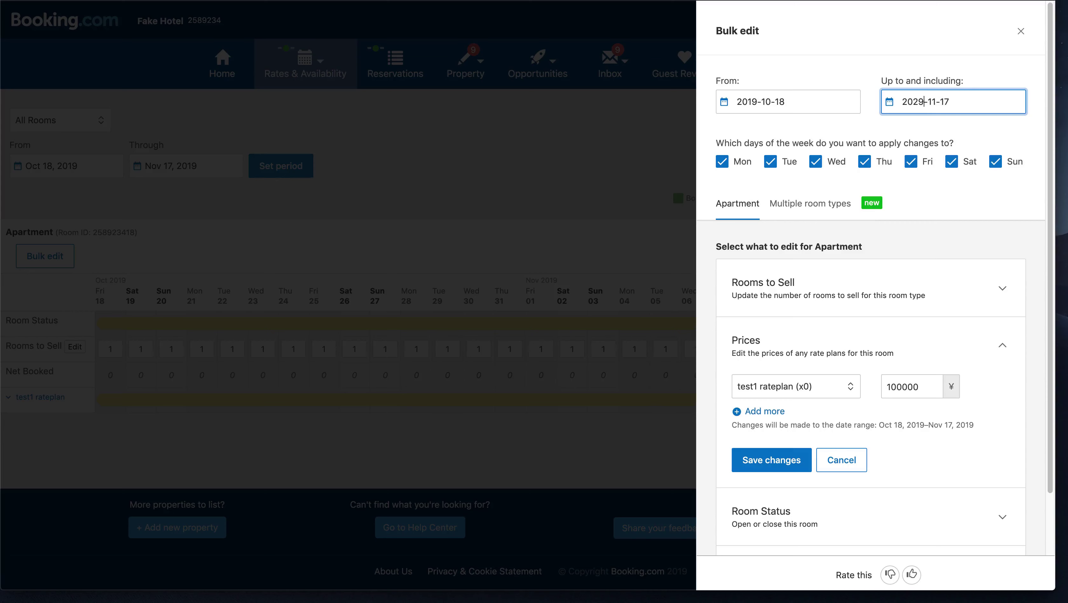
{"action": "key", "text": "BackSpace"}
{"action": "type", "text": "0"}
{"action": "left_click", "coordinate": [794, 459]}
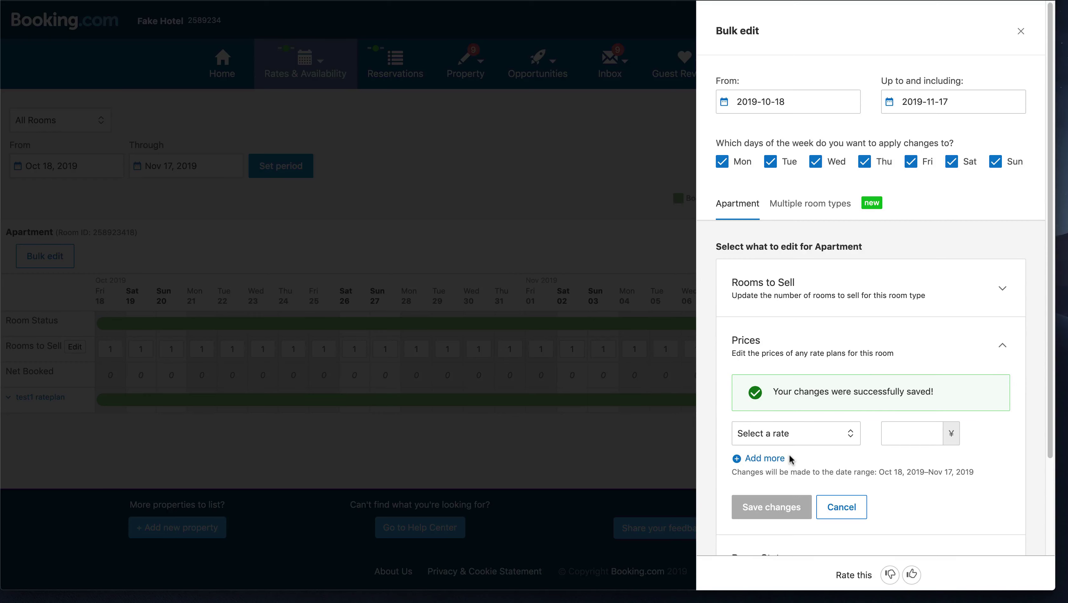
Step: Set and save 1 room to sell for the period
{"action": "scroll", "coordinate": [812, 237], "scroll_direction": "down", "scroll_amount": 3}
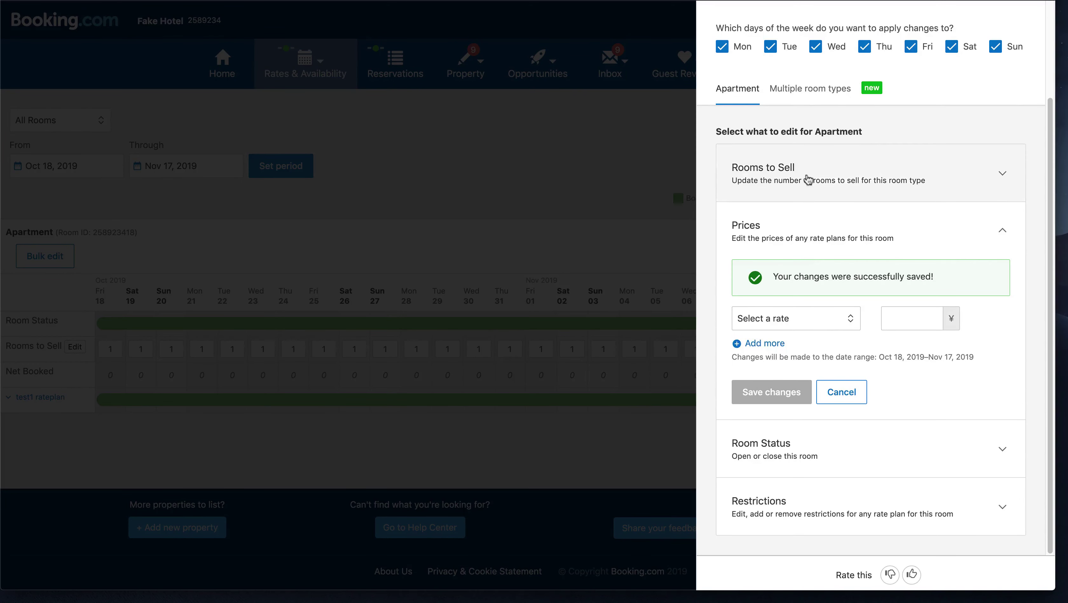
{"action": "left_click", "coordinate": [808, 180]}
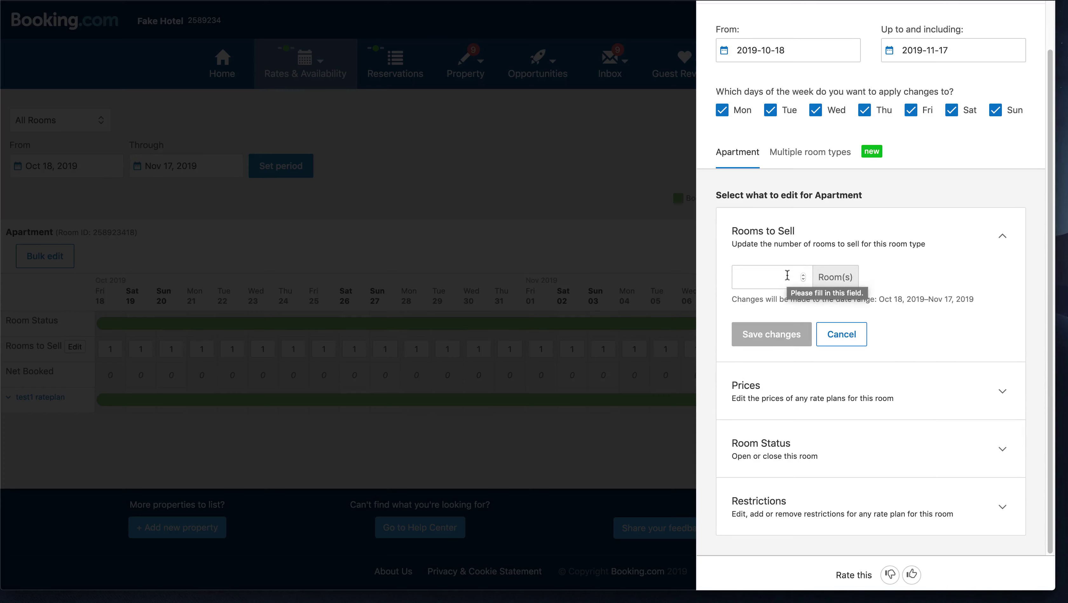
{"action": "left_click", "coordinate": [787, 275]}
{"action": "type", "text": "1"}
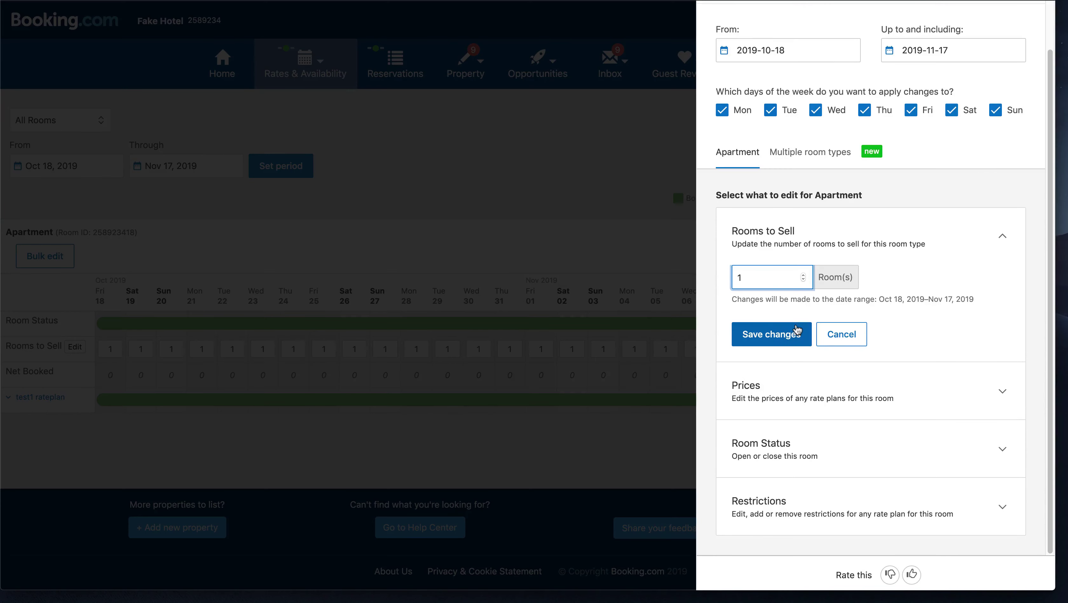
{"action": "left_click", "coordinate": [796, 330]}
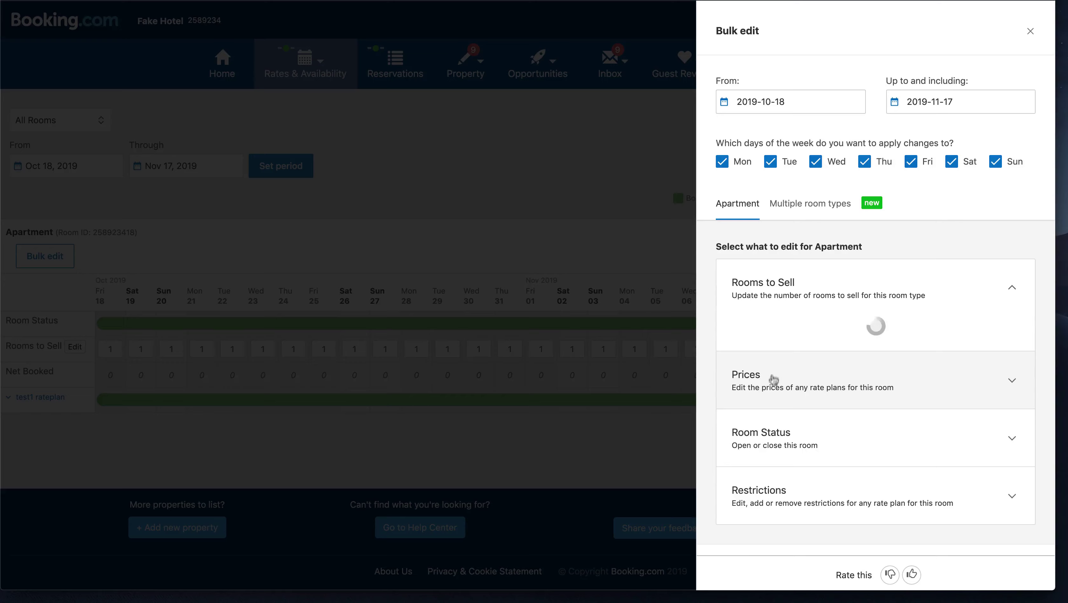
Step: Save the Apartment's room status as Open Room
{"action": "left_click", "coordinate": [784, 475]}
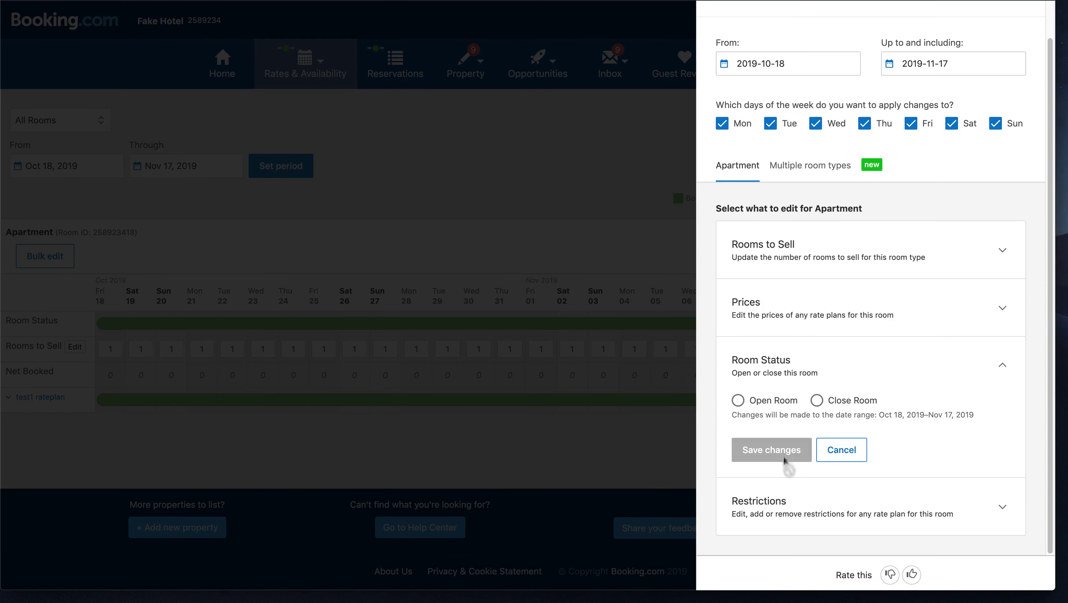
{"action": "left_click", "coordinate": [739, 402]}
{"action": "left_click", "coordinate": [760, 450]}
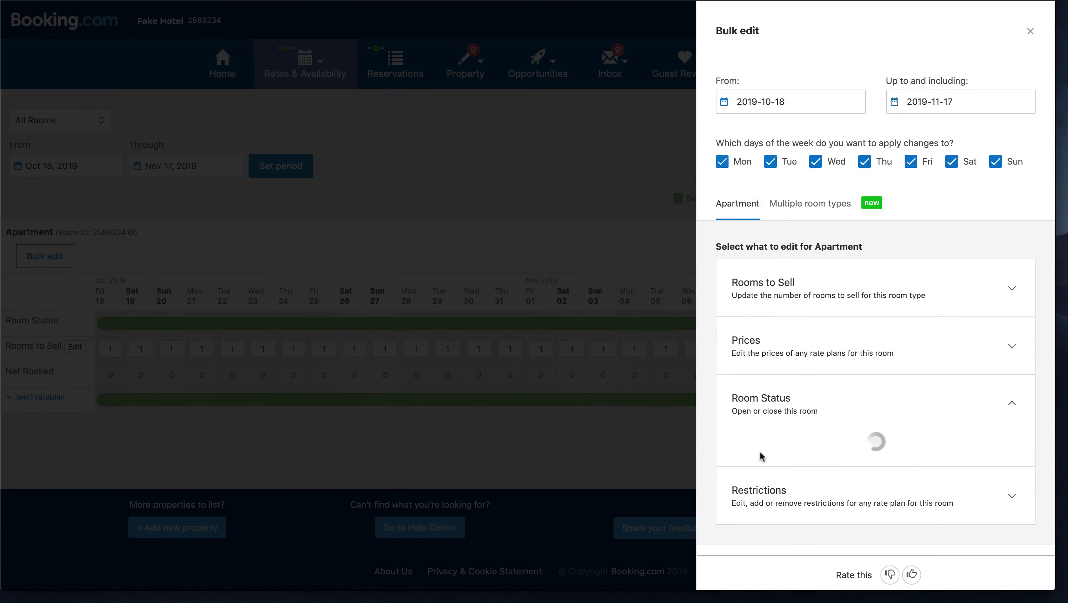
Step: Leave restrictions unchanged and close the bulk edit panel
{"action": "scroll", "coordinate": [761, 441], "scroll_direction": "down", "scroll_amount": 3}
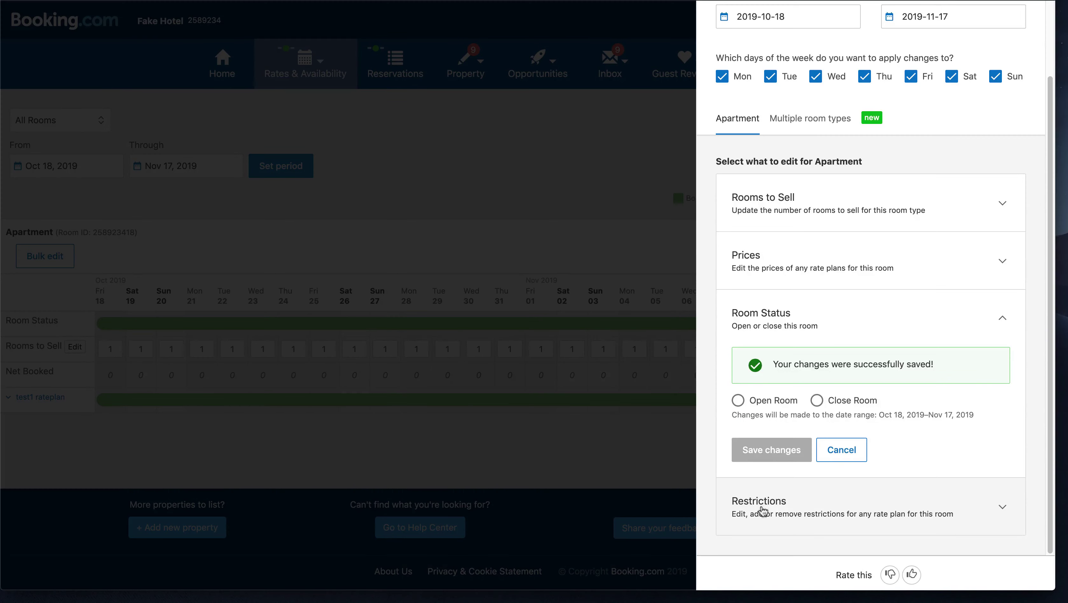
{"action": "left_click", "coordinate": [838, 508]}
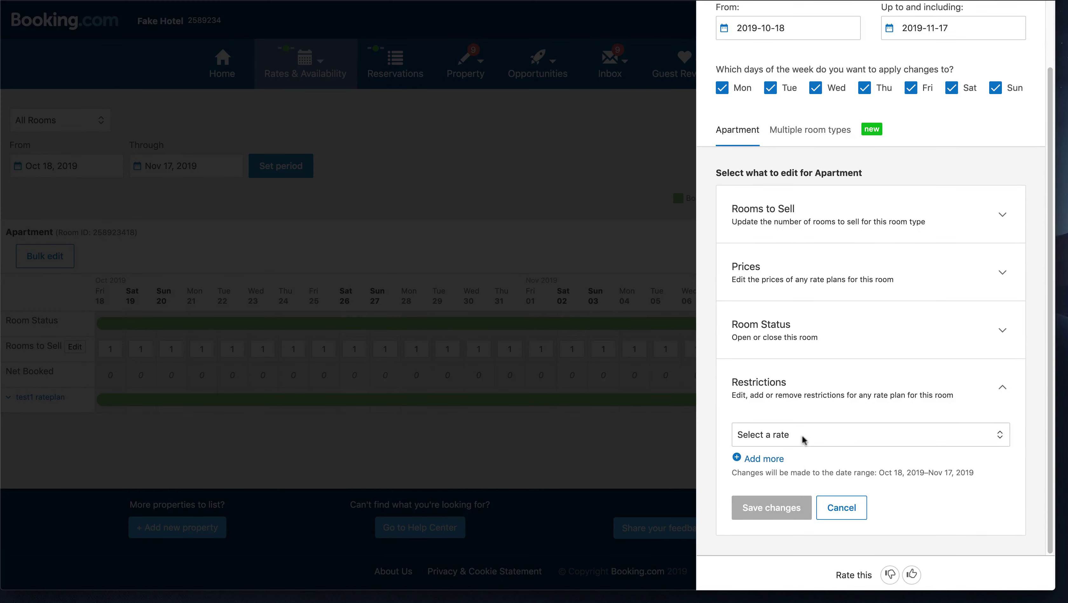
{"action": "left_click", "coordinate": [841, 509]}
{"action": "left_click", "coordinate": [655, 490]}
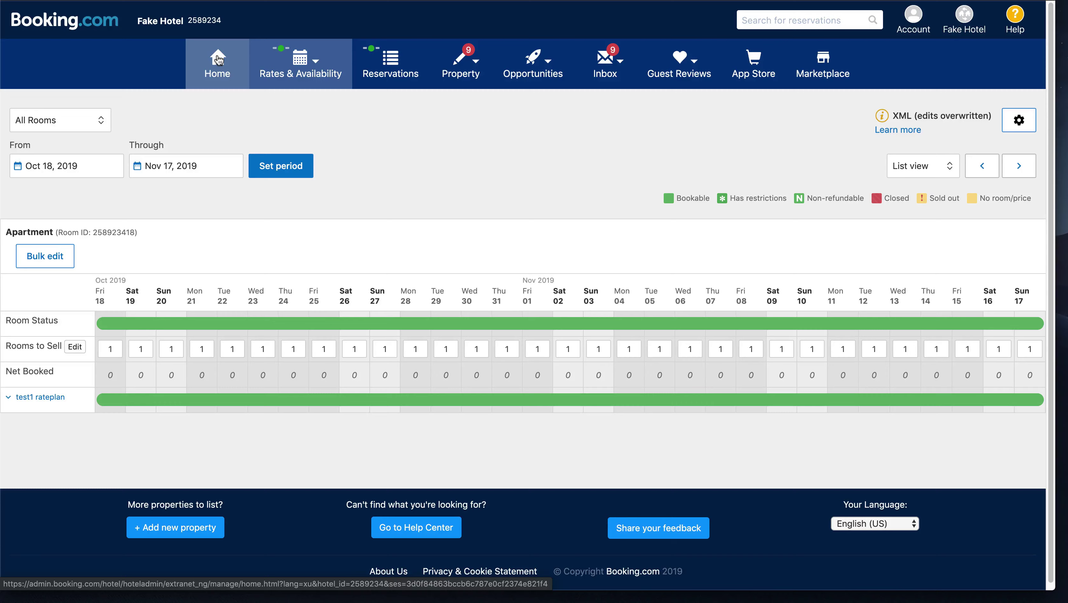
Step: Check Fake Hotel's Closed/Not bookable badge on its home page, then return to AirHost's Bookingcom channel page
{"action": "left_click", "coordinate": [218, 60]}
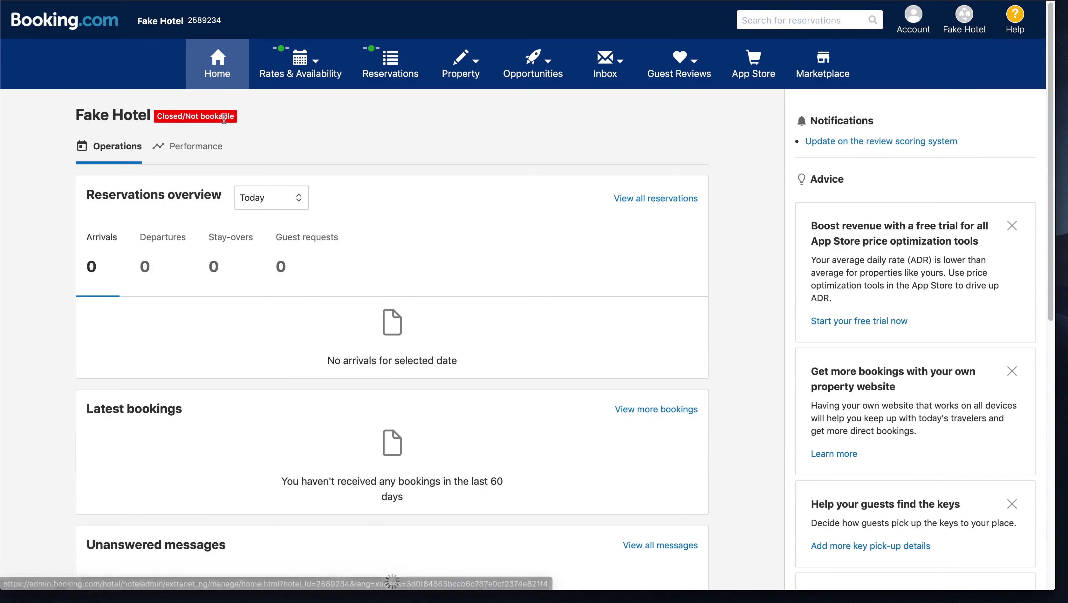
{"action": "triple_click", "coordinate": [224, 120]}
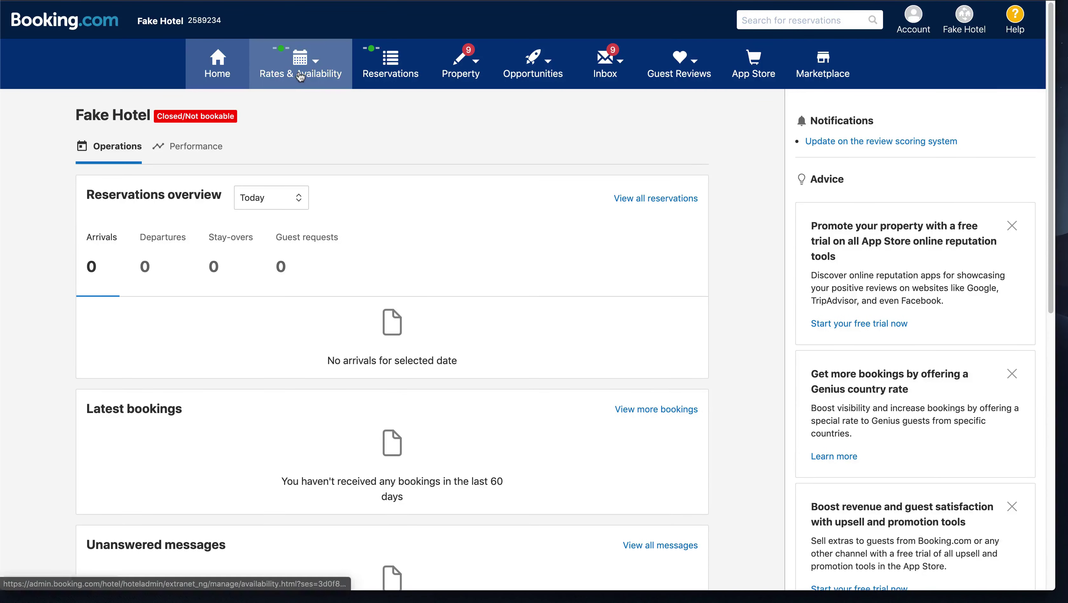
{"action": "mouse_move", "coordinate": [300, 76]}
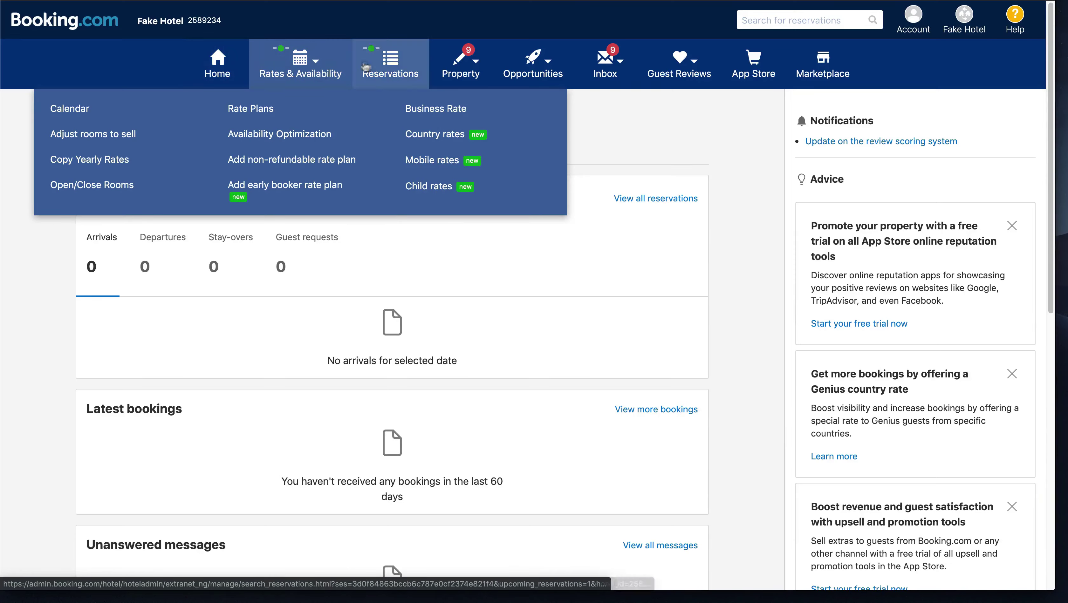
{"action": "left_click", "coordinate": [682, 1]}
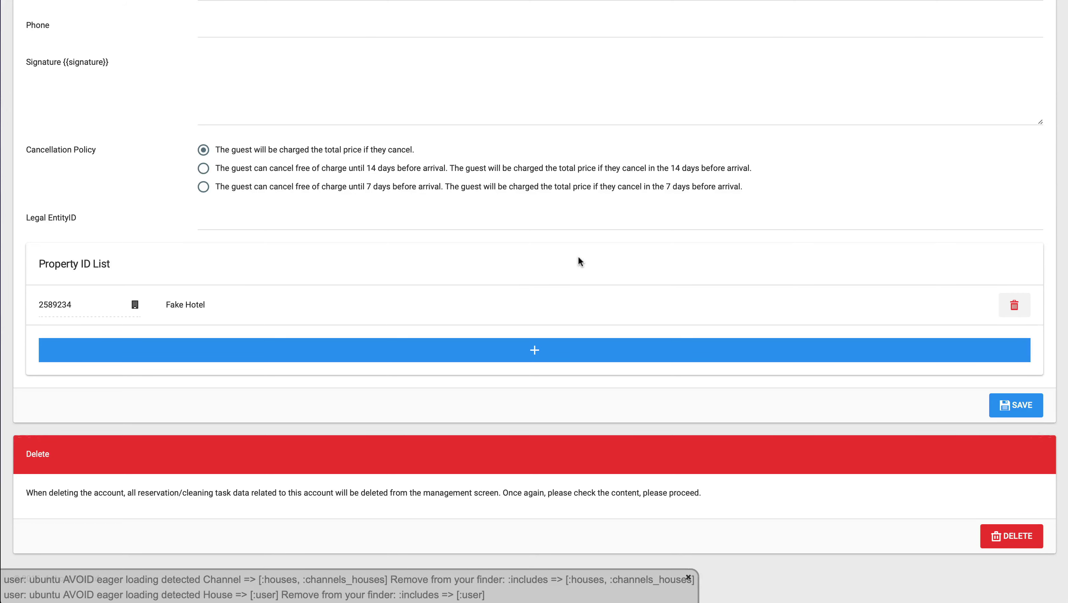
{"action": "scroll", "coordinate": [578, 259], "scroll_direction": "up", "scroll_amount": 3}
{"action": "scroll", "coordinate": [579, 262], "scroll_direction": "down", "scroll_amount": 3}
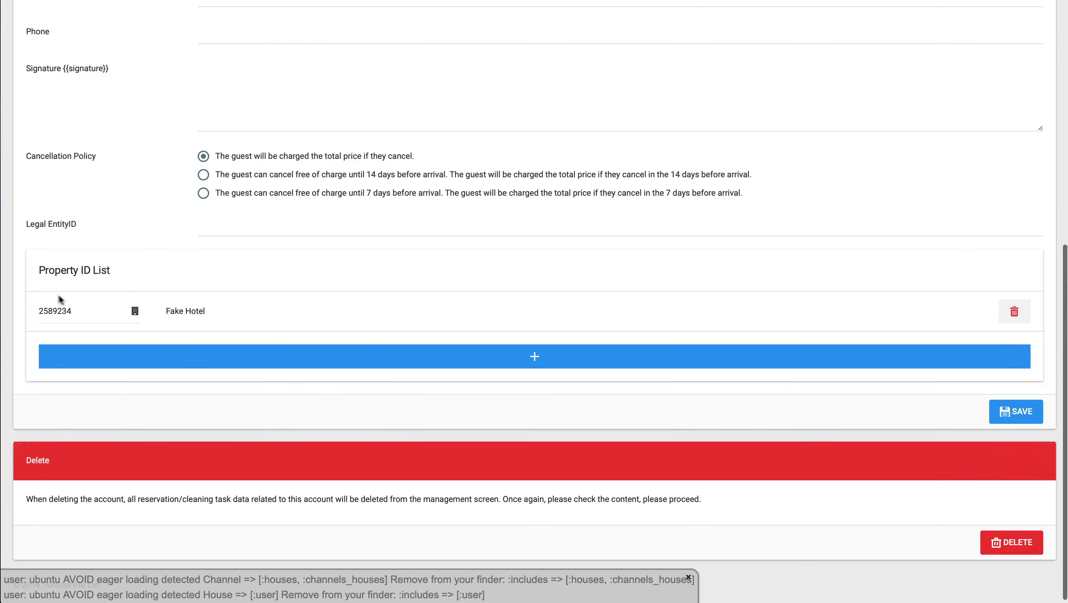
{"action": "double_click", "coordinate": [85, 308]}
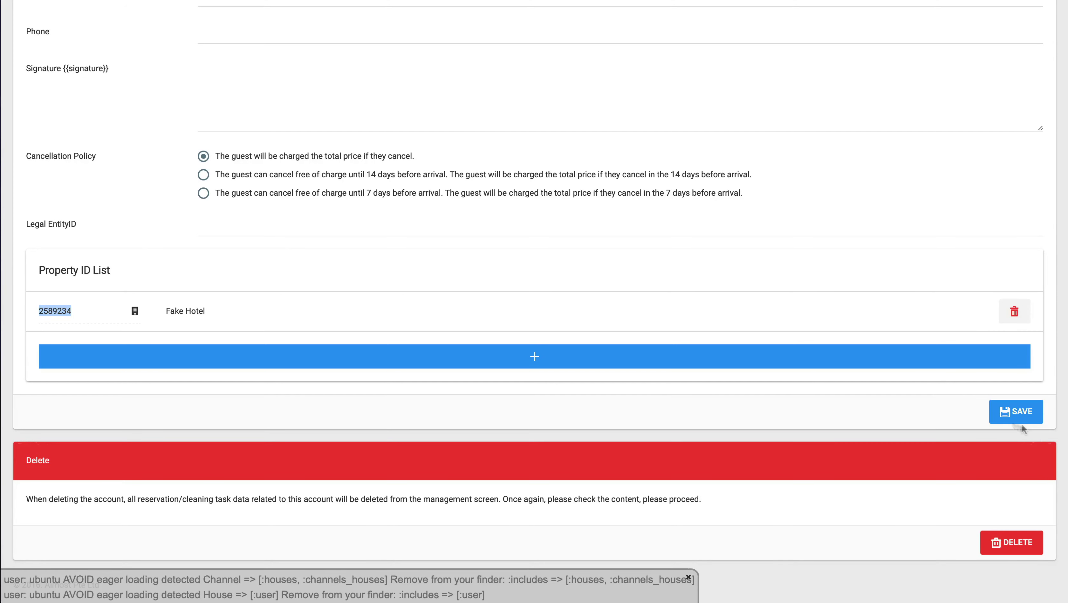
{"action": "scroll", "coordinate": [222, 189], "scroll_direction": "up", "scroll_amount": 5}
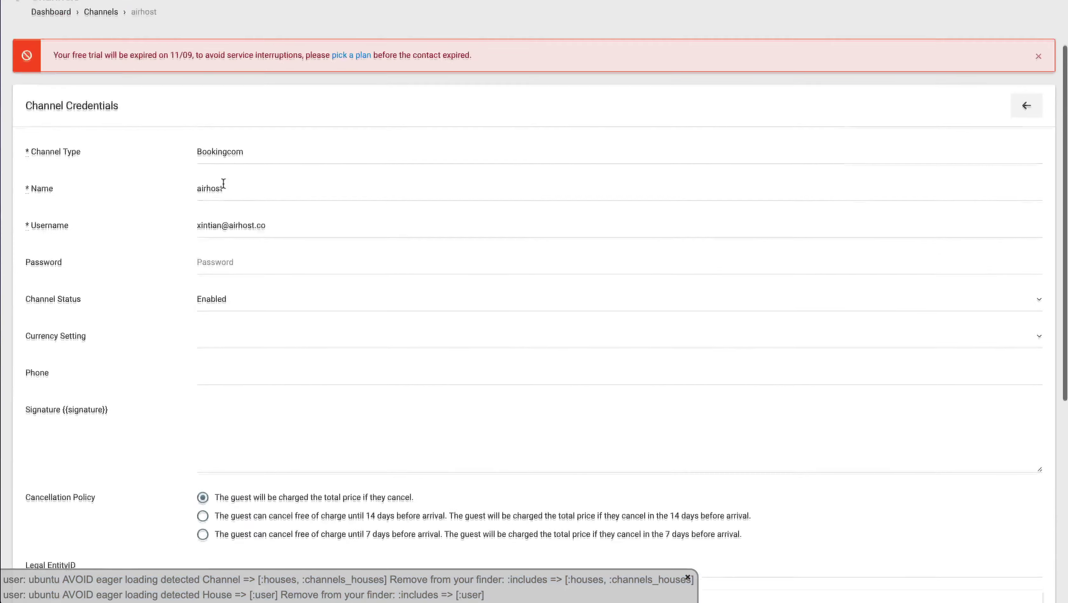
{"action": "scroll", "coordinate": [224, 187], "scroll_direction": "down", "scroll_amount": 5}
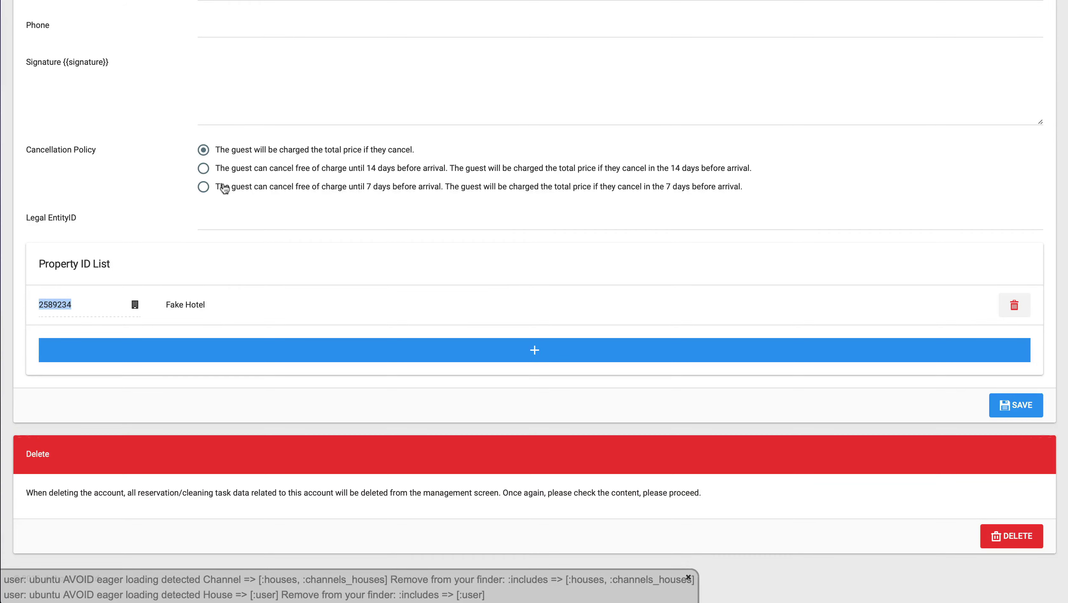